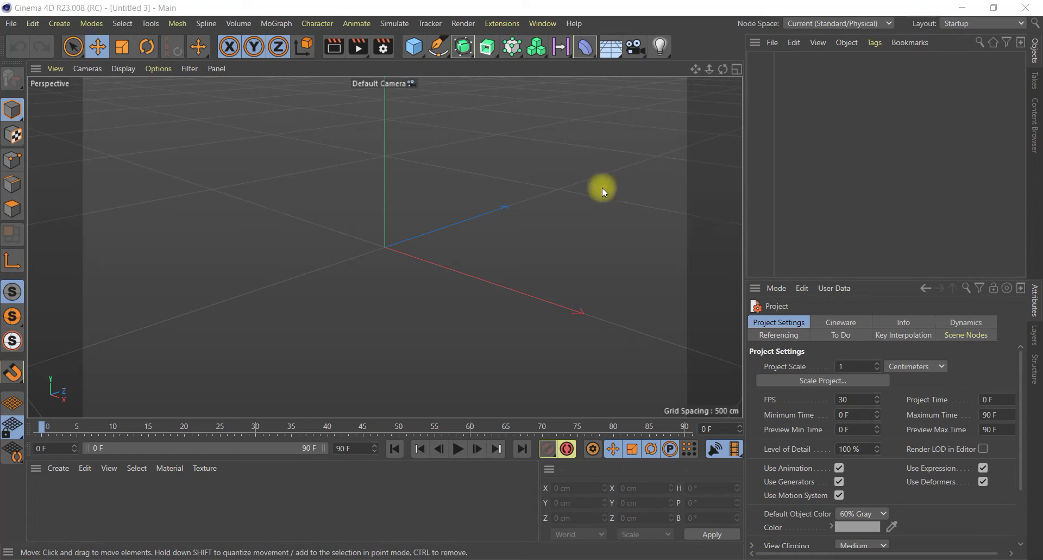
- Add a cube and raise it above the ground in the four-view layout
left_click(414, 46)
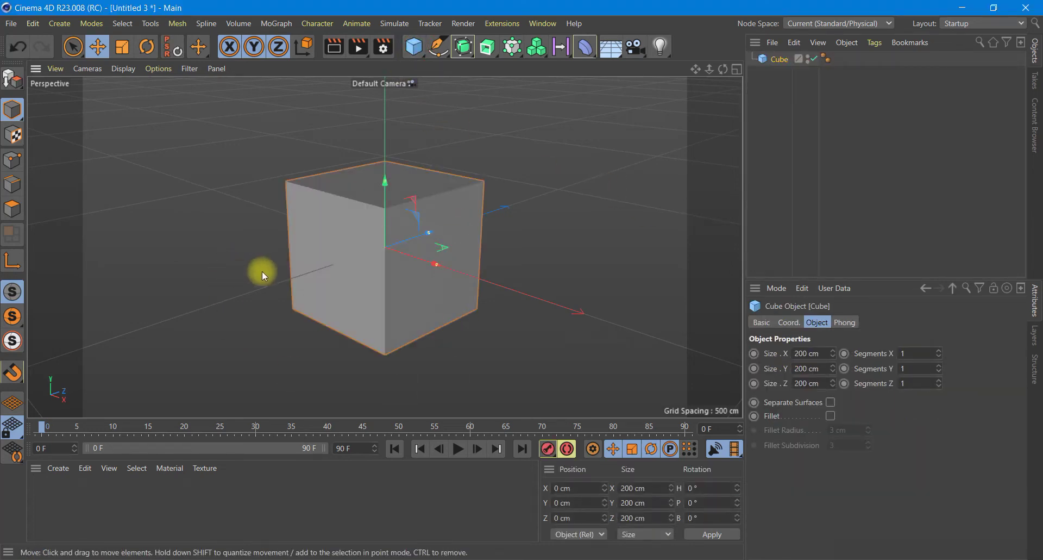
left_click(737, 69)
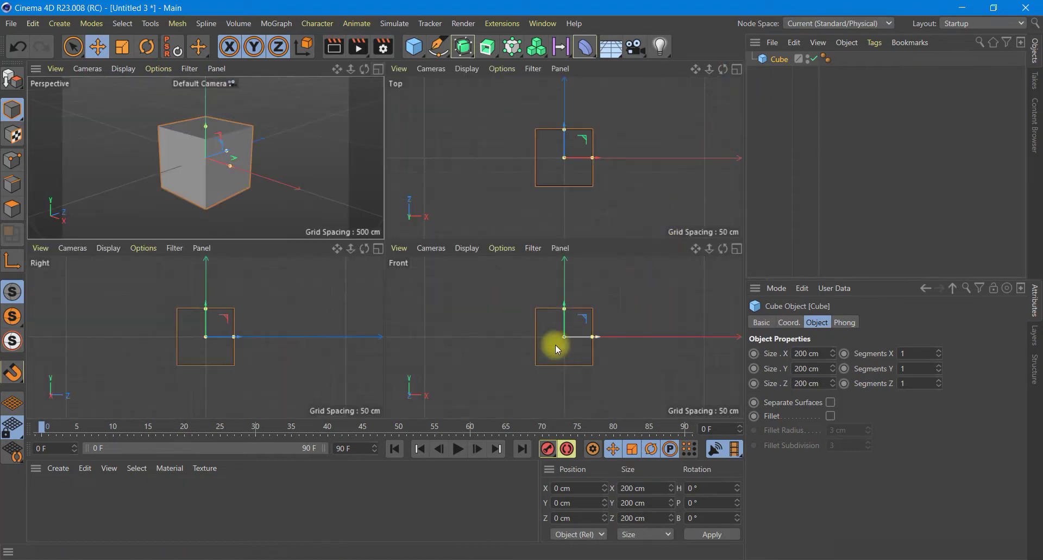
left_click_drag(565, 328, 570, 297)
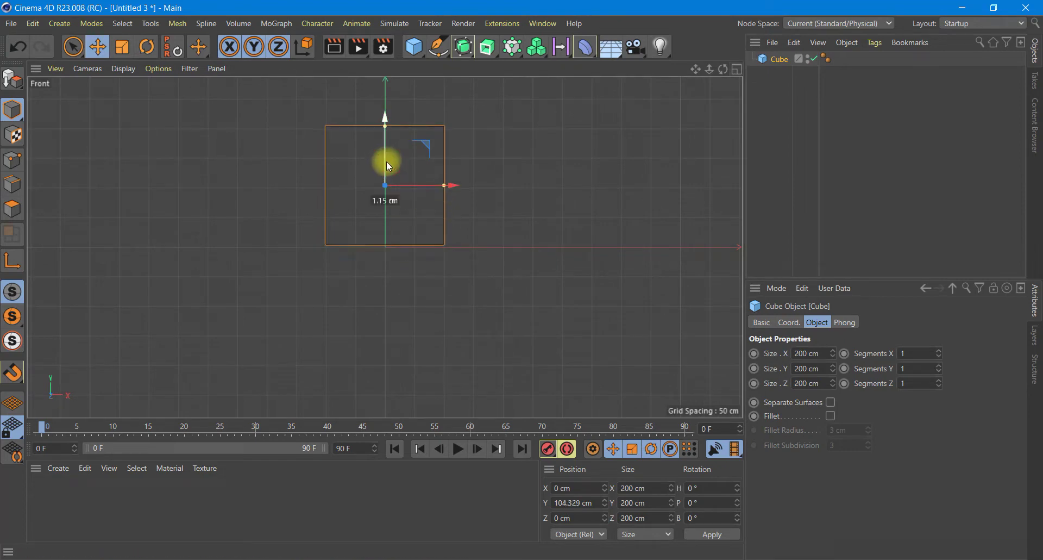
left_click_drag(387, 163, 387, 164)
- Stretch the cube to about 372 × 278 cm and lift it to Y 140 cm
left_click_drag(445, 186, 495, 188)
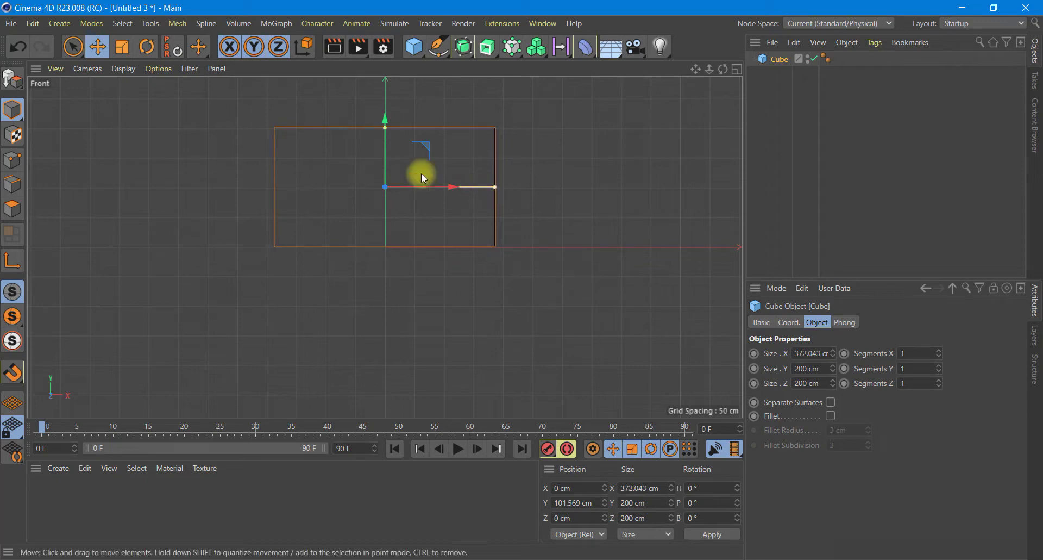
left_click_drag(383, 131, 390, 109)
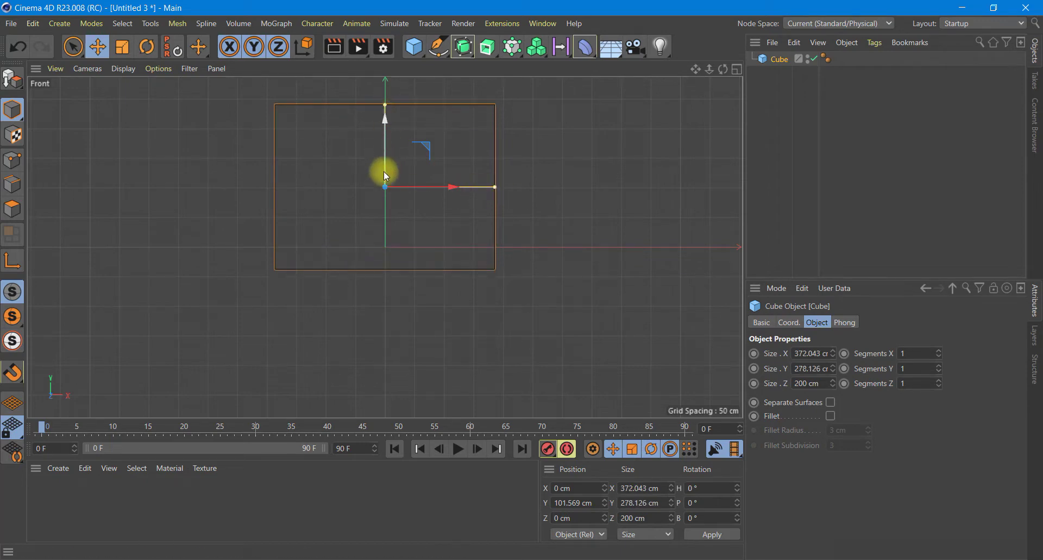
left_click_drag(384, 172, 390, 143)
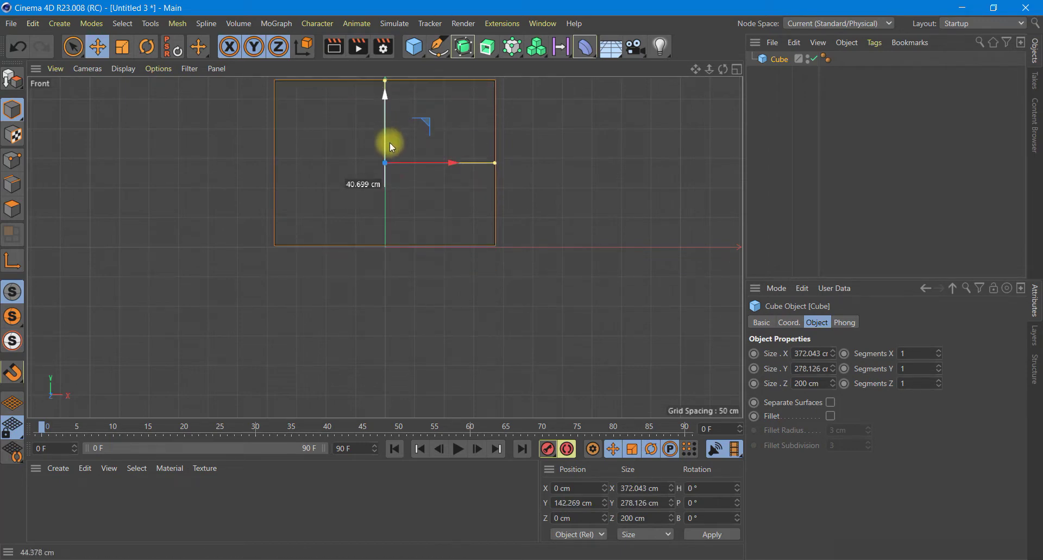
left_click_drag(390, 142, 389, 143)
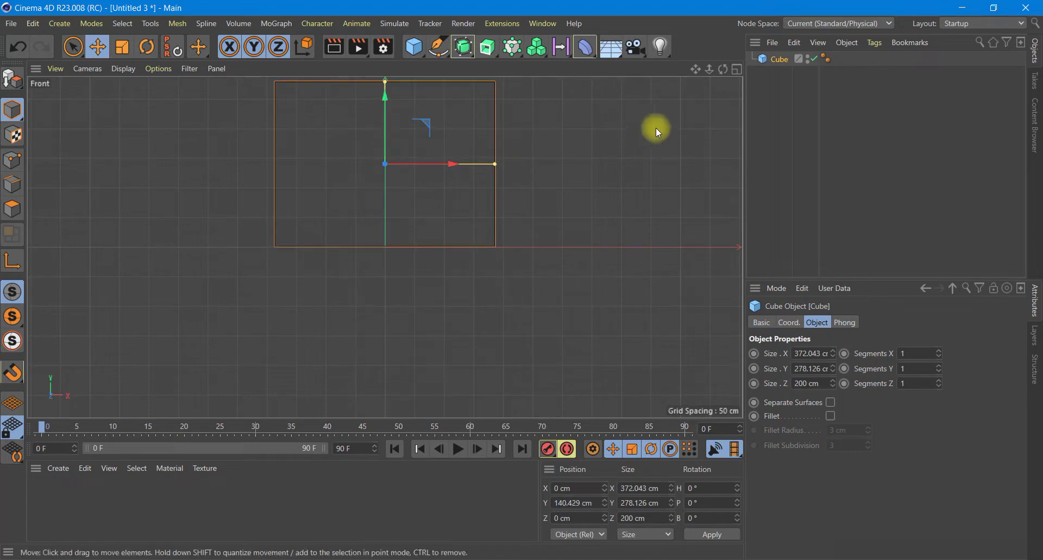
left_click(733, 69)
- Set the perspective shading, give the box 12 X segments with Z at 1, and maximize Perspective
left_click(123, 69)
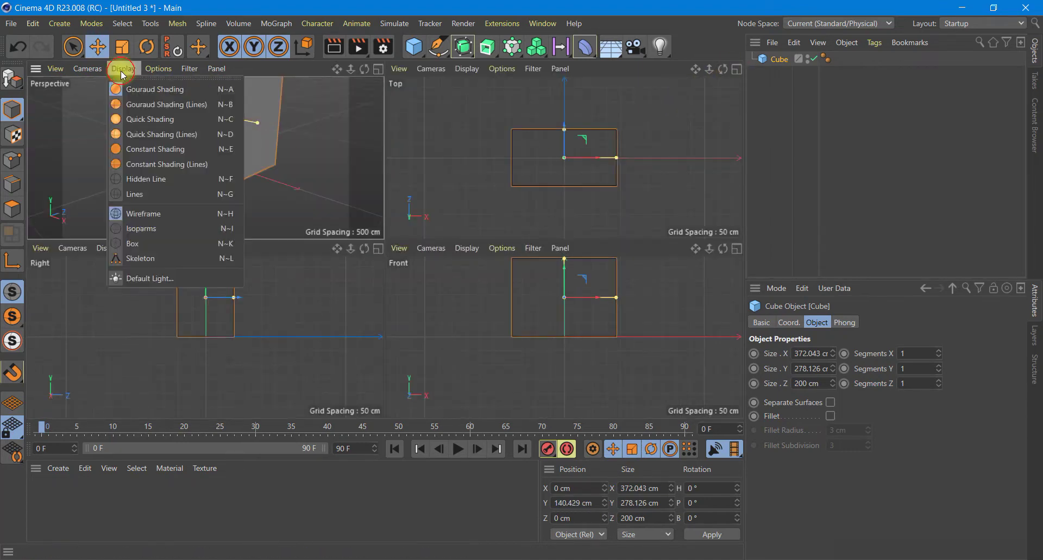
left_click(133, 103)
left_click(924, 383)
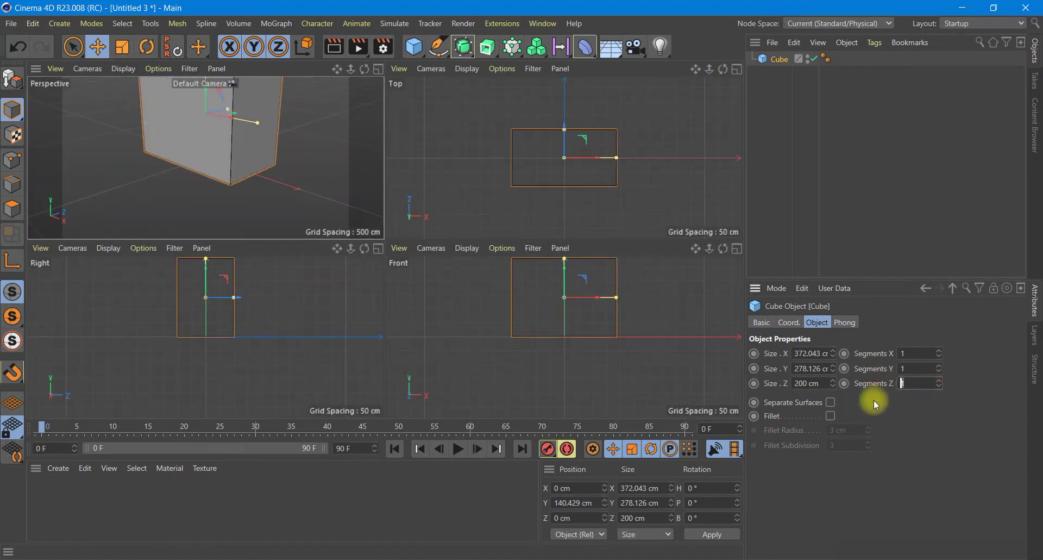
type("12")
key("Return")
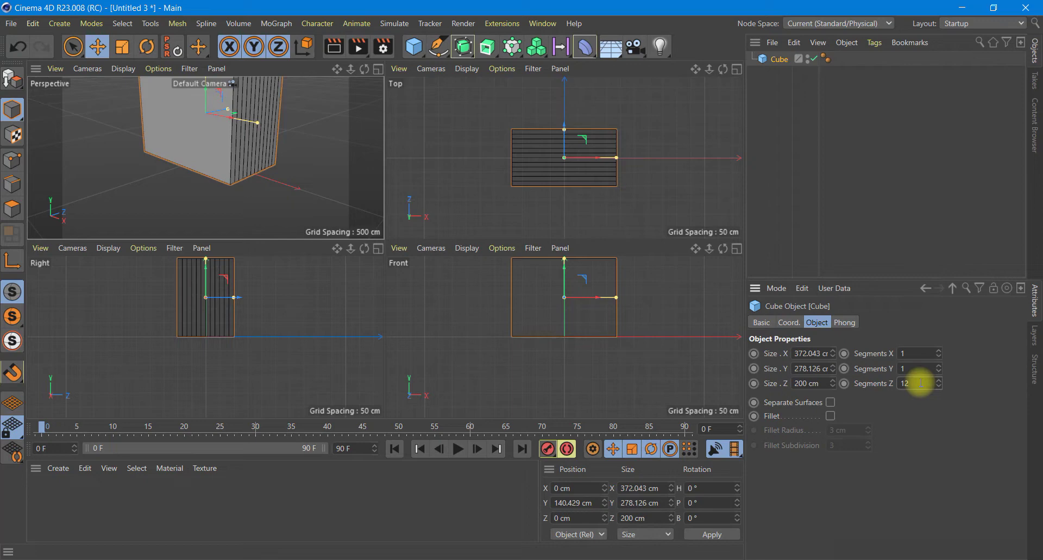
left_click_drag(921, 383, 873, 391)
type("1")
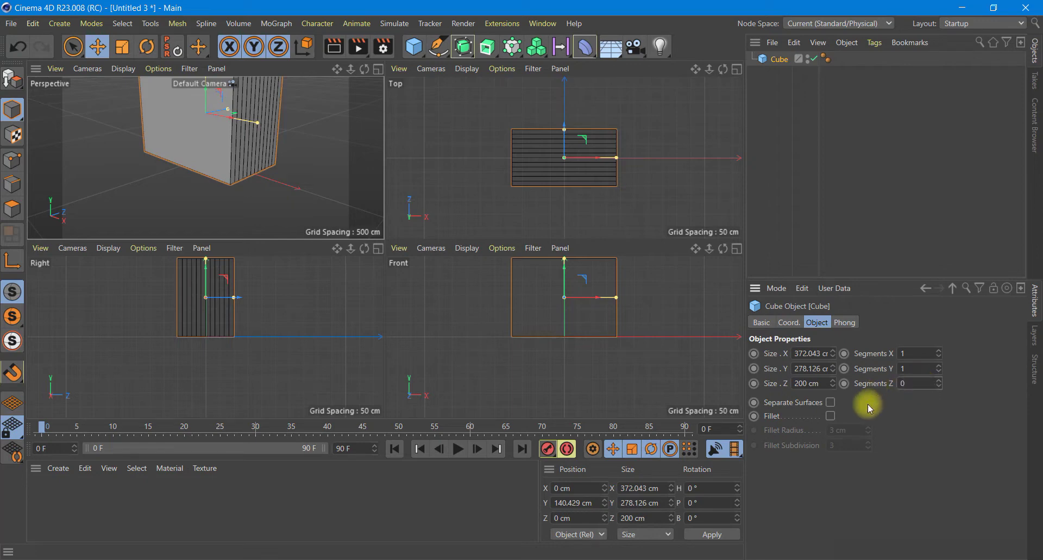
left_click(915, 353)
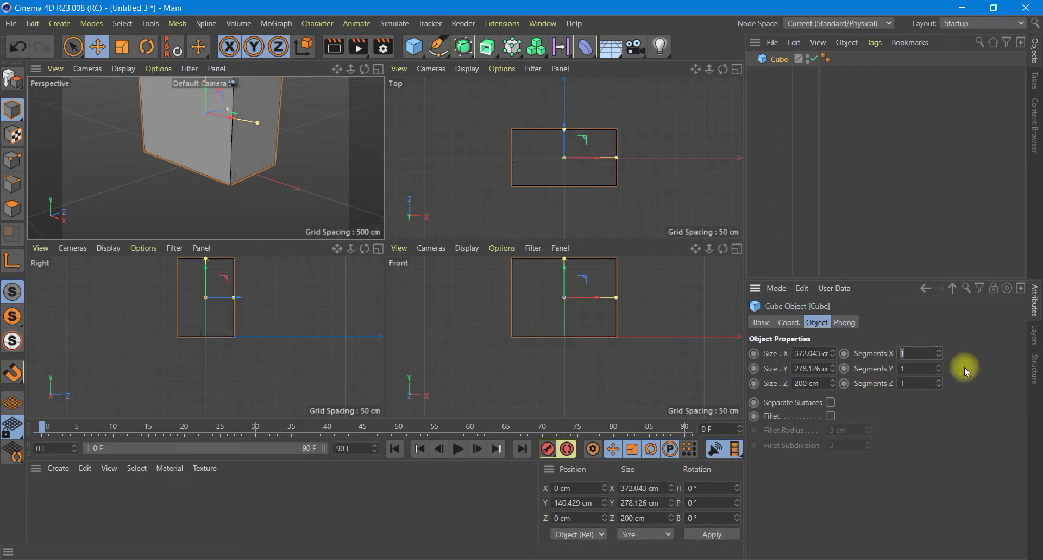
type("12")
key("Return")
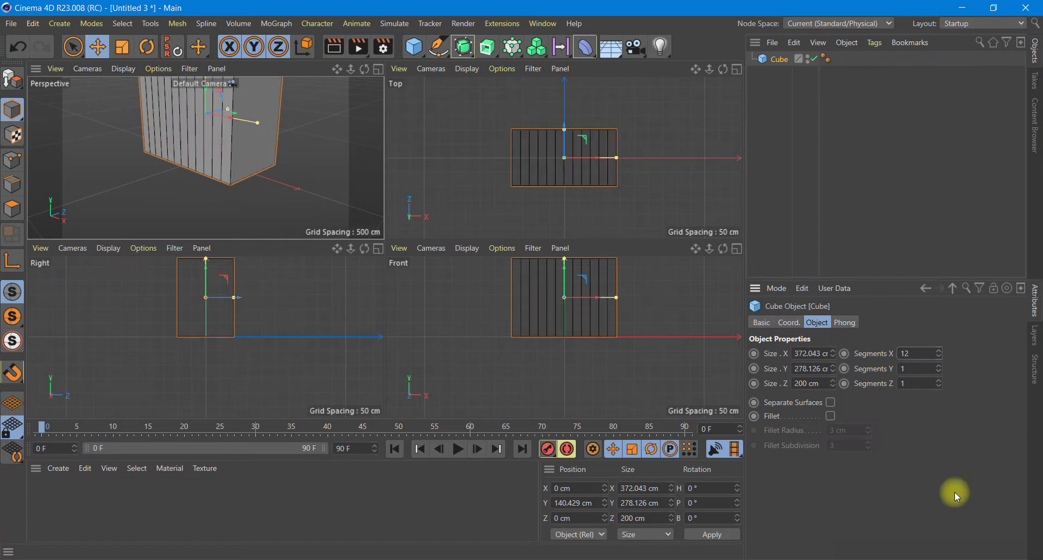
left_click(378, 68)
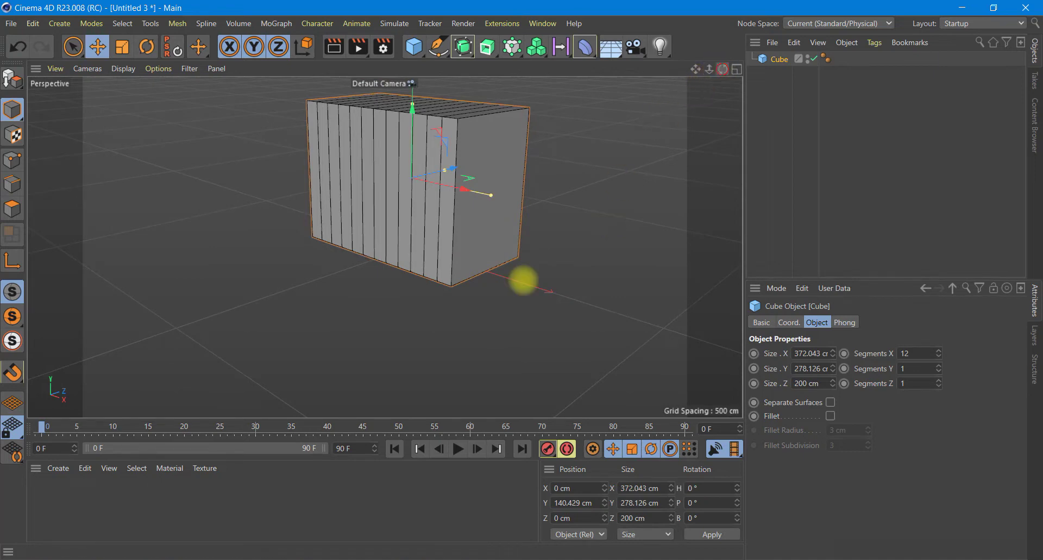
- Convert the 12-strip box into an editable polygon object and enter Polygon mode
mouse_move(523, 280)
left_mouse_down()
mouse_move(573, 281)
mouse_move(560, 281)
left_mouse_up()
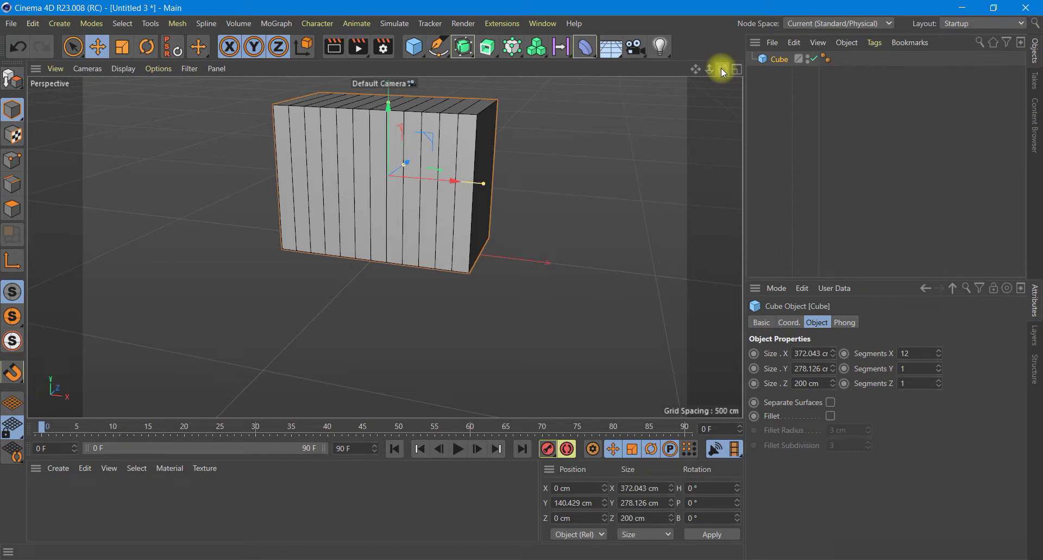
mouse_move(722, 69)
left_mouse_down()
mouse_move(521, 266)
mouse_move(523, 279)
left_mouse_up()
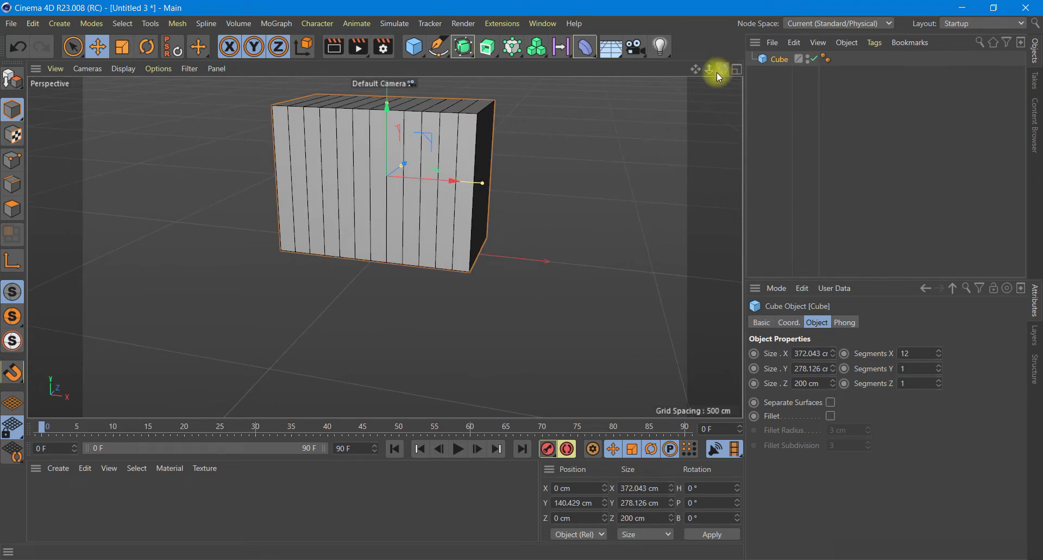
left_click(12, 81)
scroll(435, 207, "up", 3)
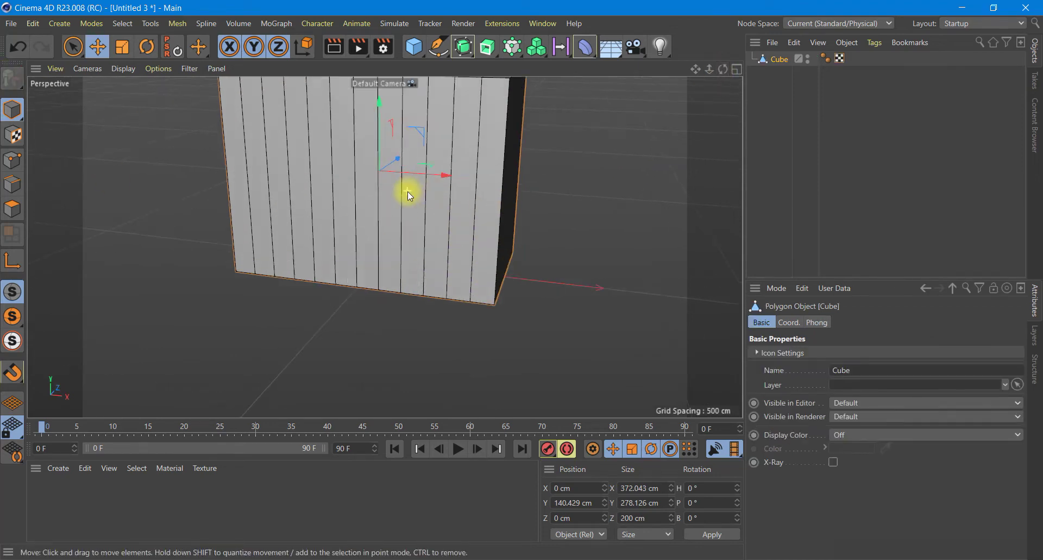
left_click(10, 209)
scroll(360, 263, "down", 3)
scroll(326, 252, "down", 2)
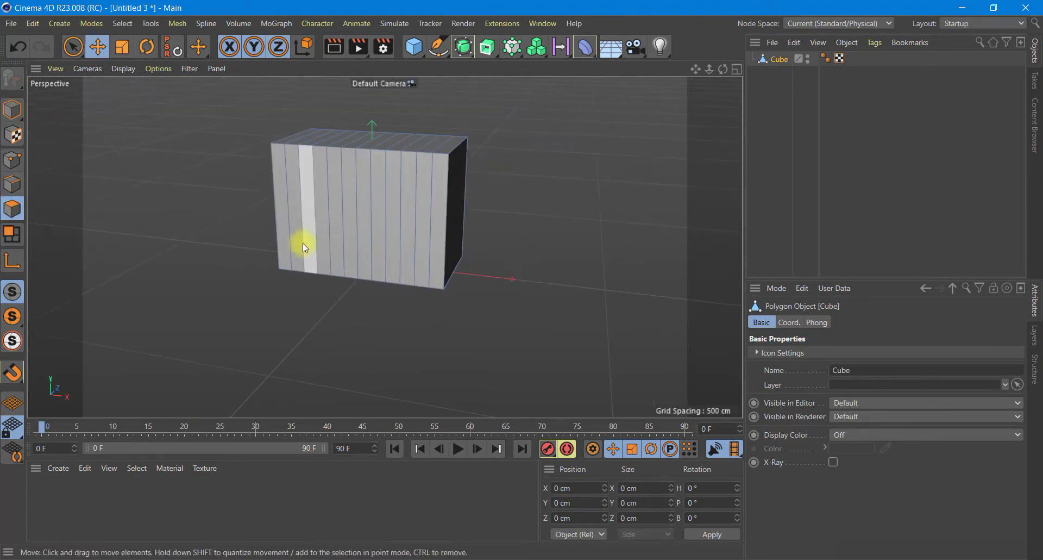
- Delete the box's front polygons, then its top and back wall polygons
left_click(75, 49)
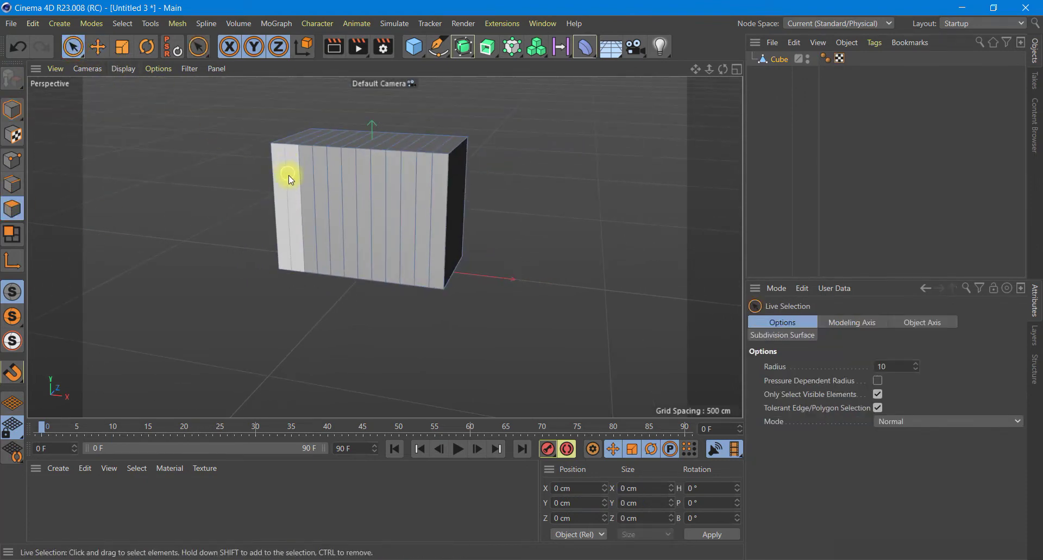
left_click_drag(287, 176, 423, 208)
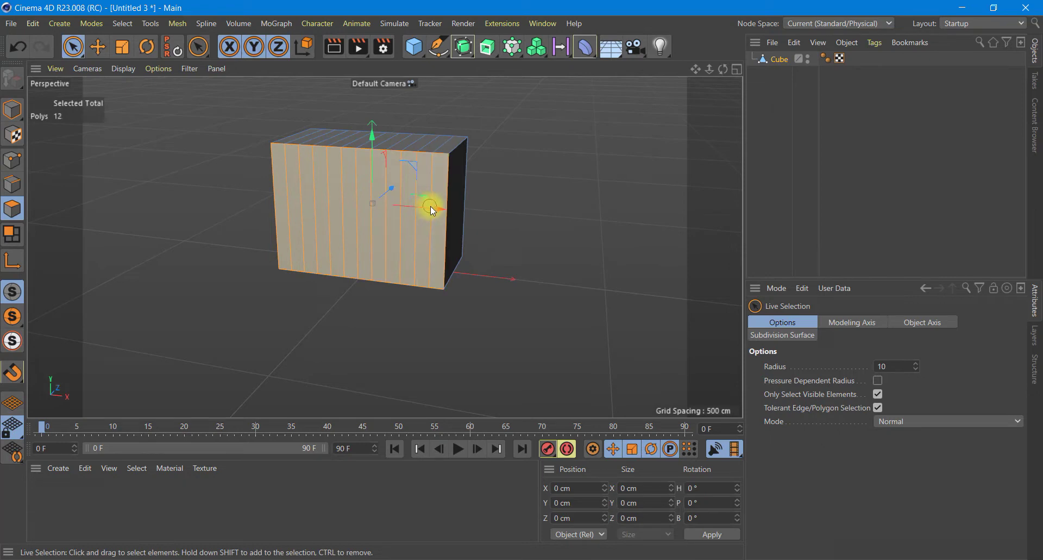
key("Delete")
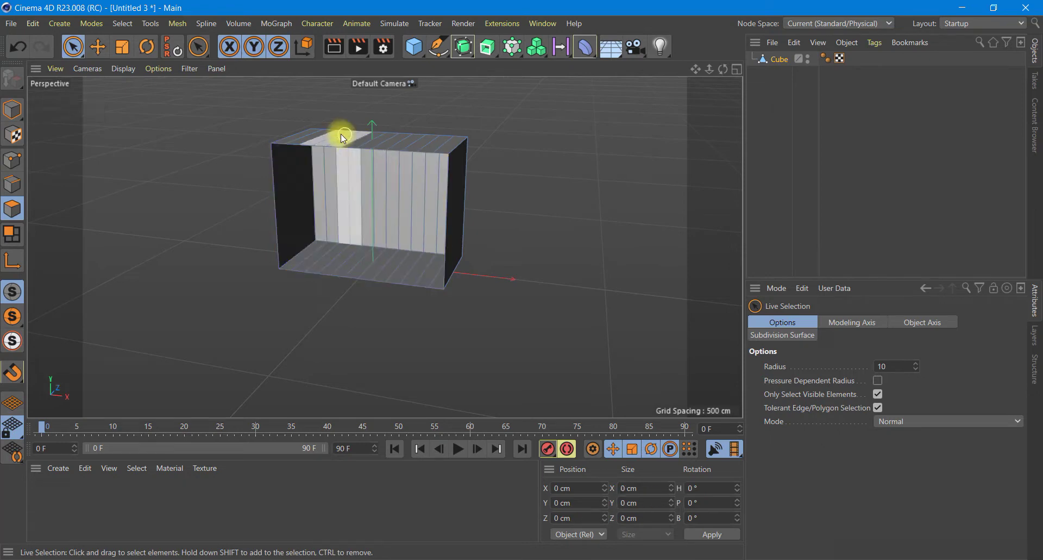
left_click_drag(307, 135, 433, 155)
key("Delete")
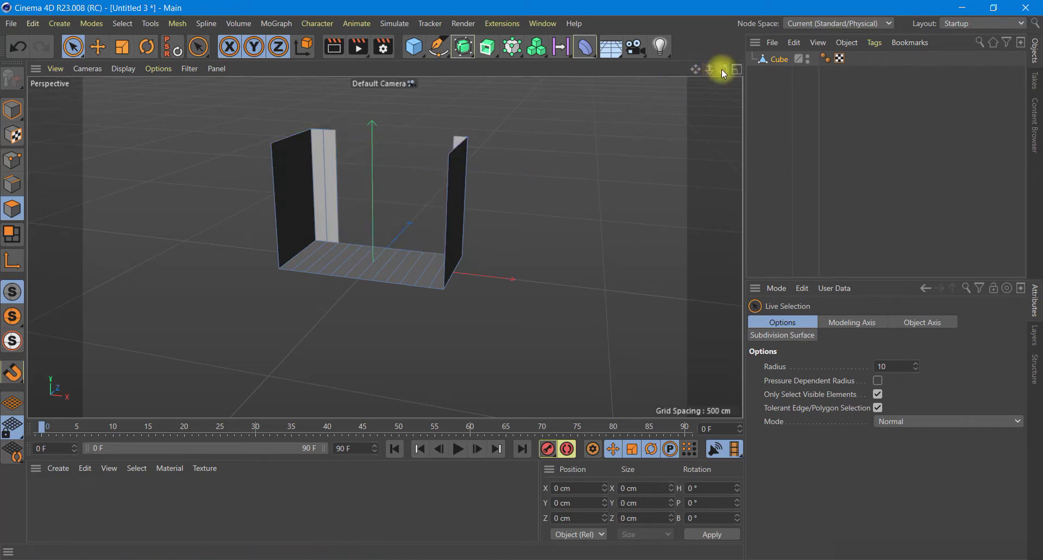
- Inspect the open U-shaped shell from several angles, selecting then clearing both side walls
mouse_move(724, 73)
left_mouse_down()
mouse_move(312, 299)
mouse_move(287, 282)
mouse_move(538, 346)
mouse_move(411, 206)
left_mouse_up()
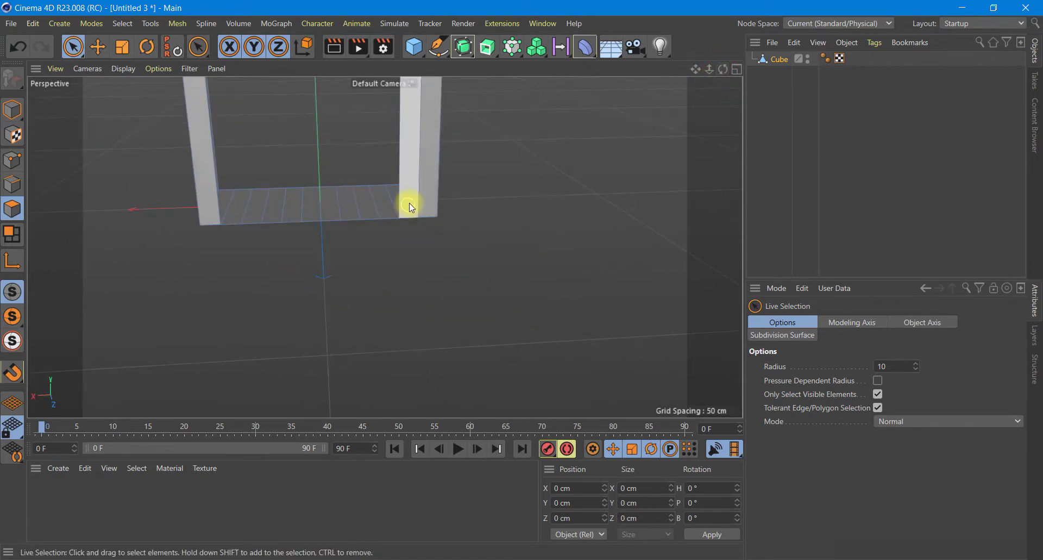
left_click(412, 191)
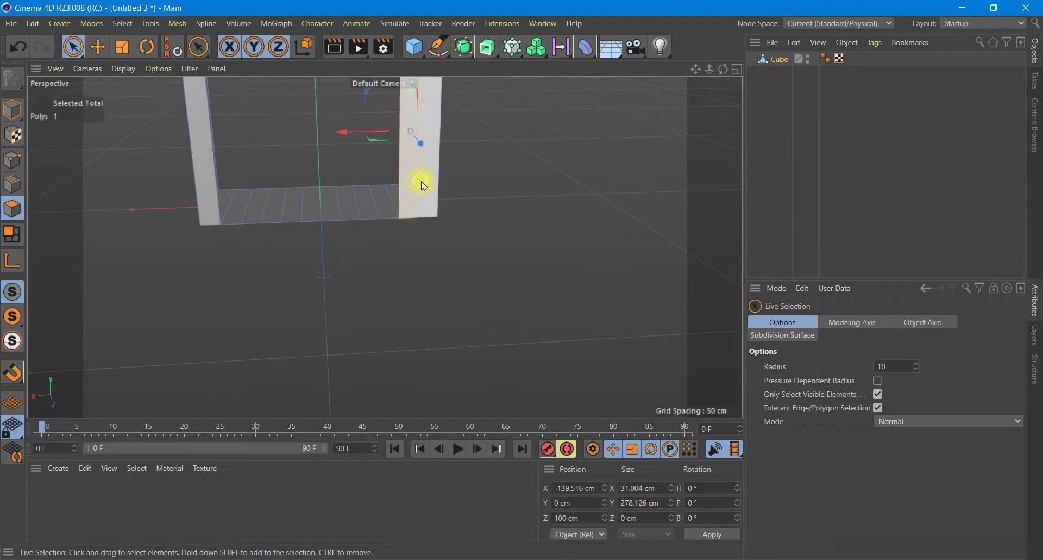
left_click(207, 182, "shift")
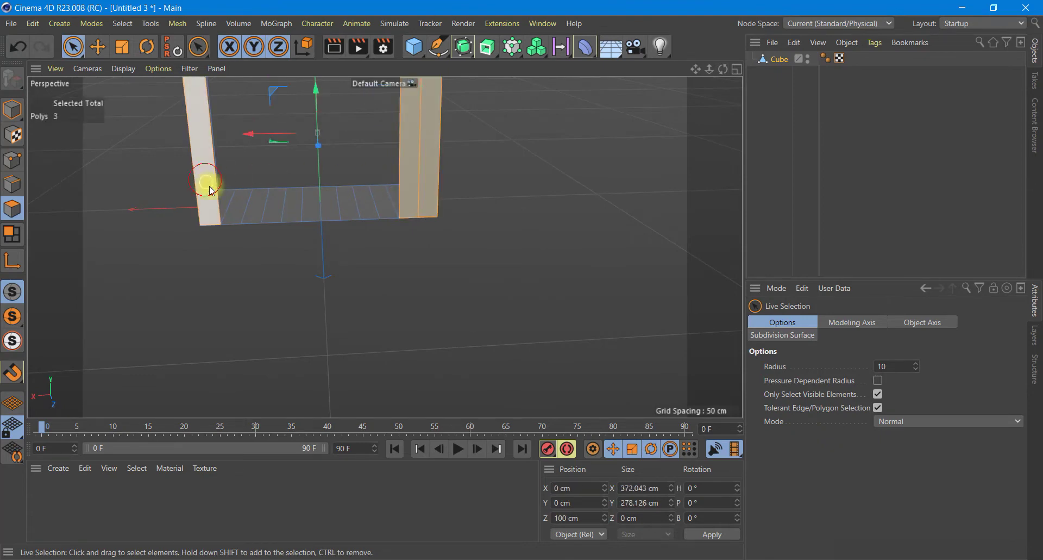
left_click(422, 372)
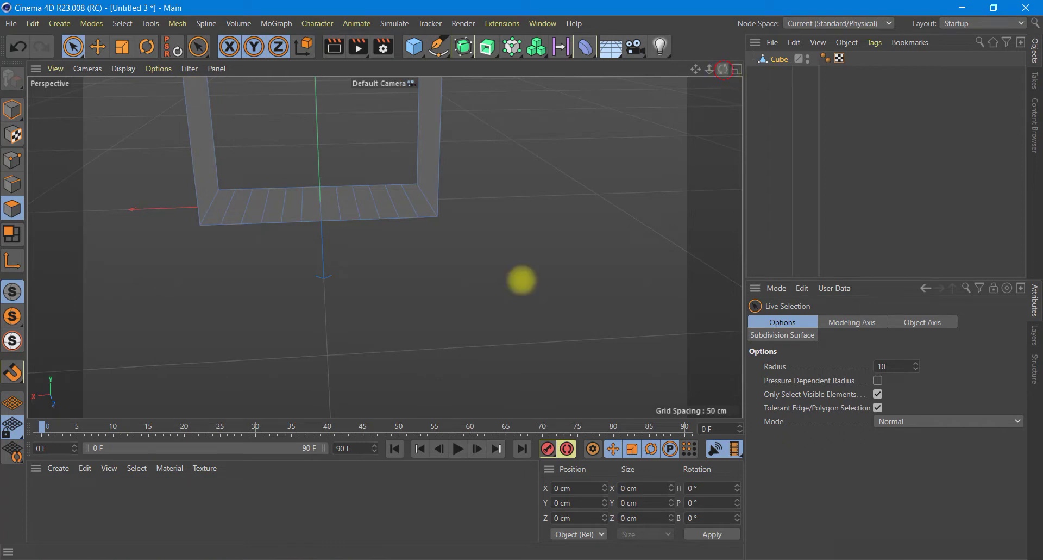
left_click_drag(522, 280, 757, 280, "alt")
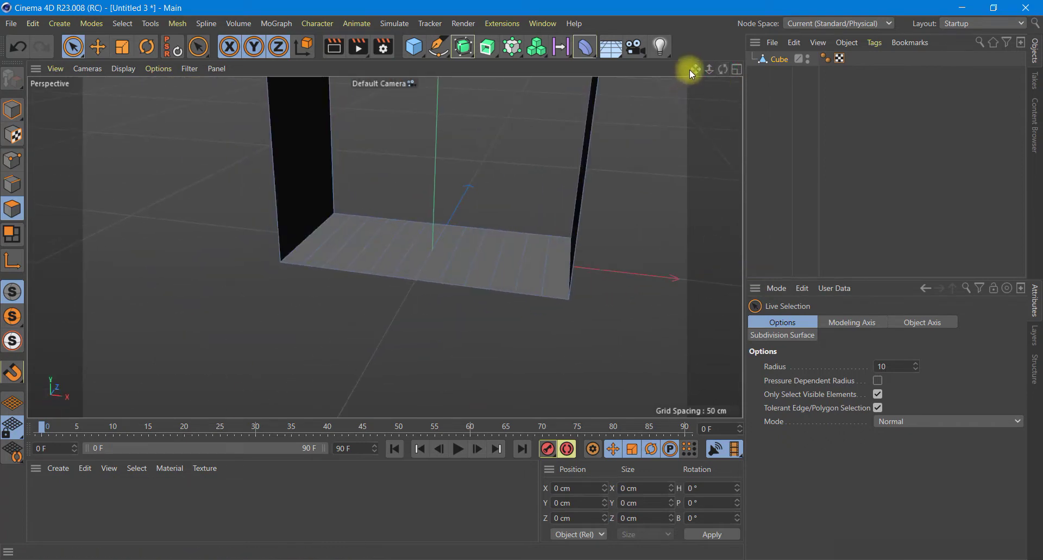
left_click_drag(691, 71, 466, 360)
mouse_move(723, 69)
left_mouse_down()
mouse_move(560, 257)
mouse_move(541, 256)
left_mouse_up()
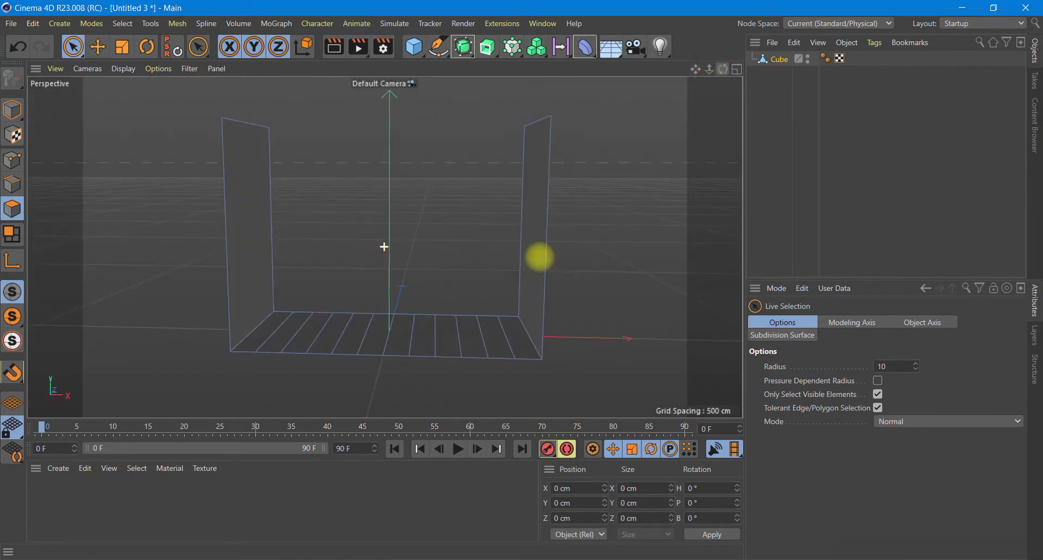
- Select all U-shape polygons and extrude them 15 cm with Create Caps enabled
left_click(119, 24)
left_click(161, 172)
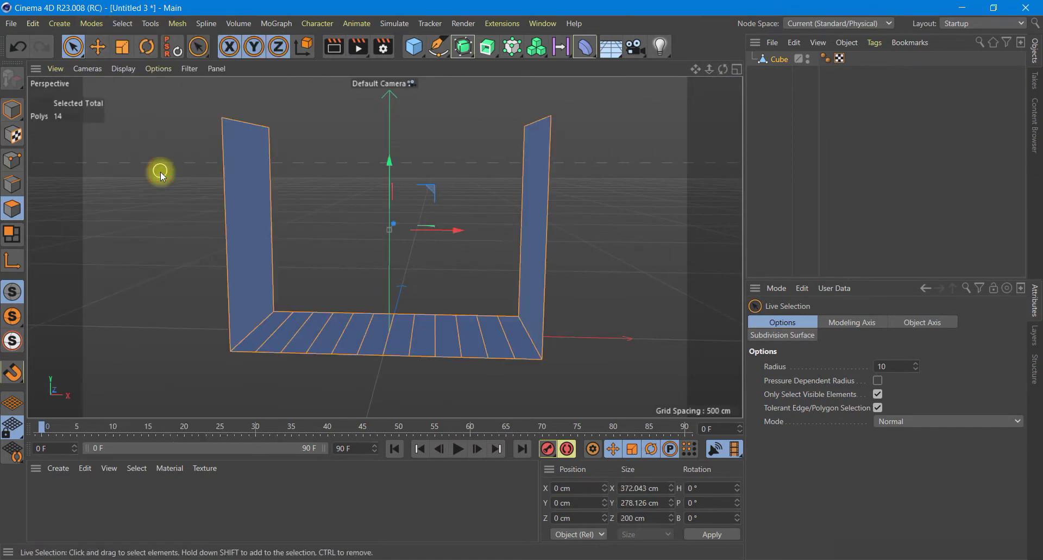
right_click(331, 340)
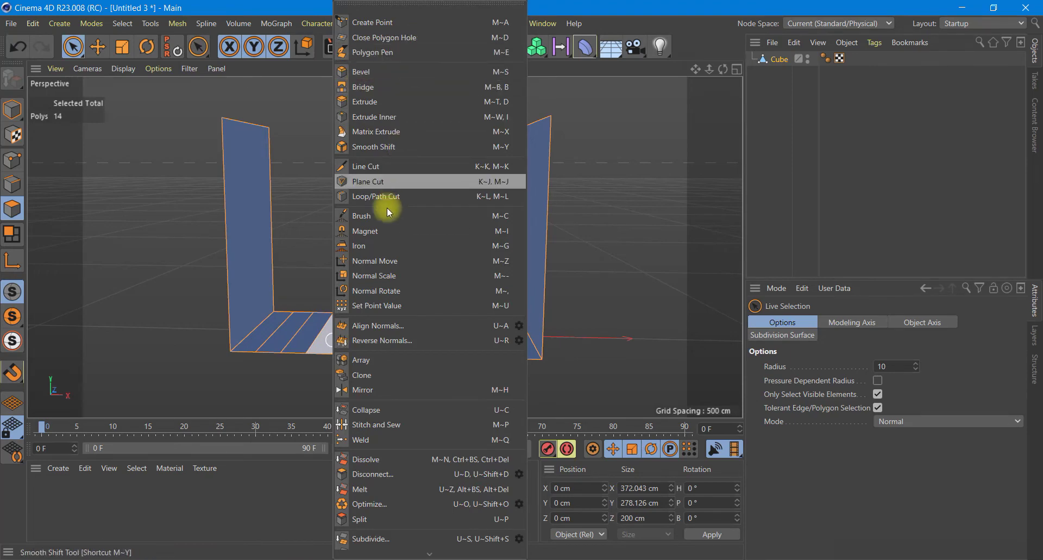
left_click(390, 102)
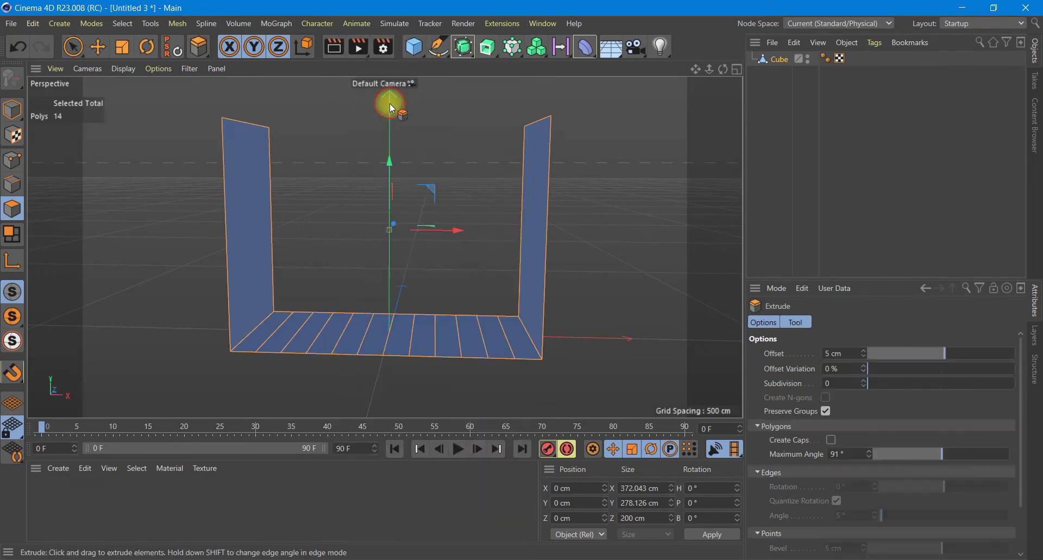
left_click(839, 354)
type("15")
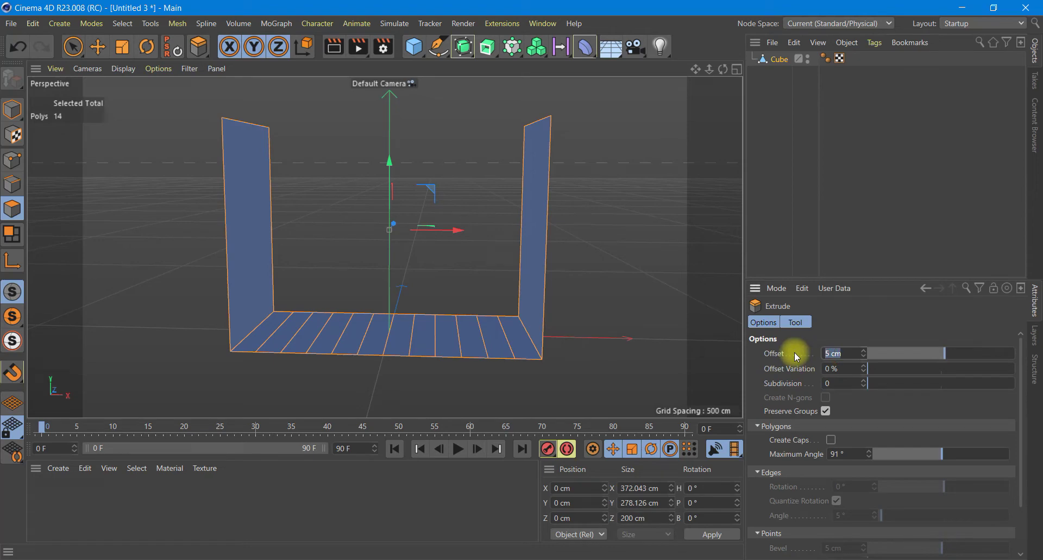
left_click(832, 439)
scroll(1020, 435, "down", 2)
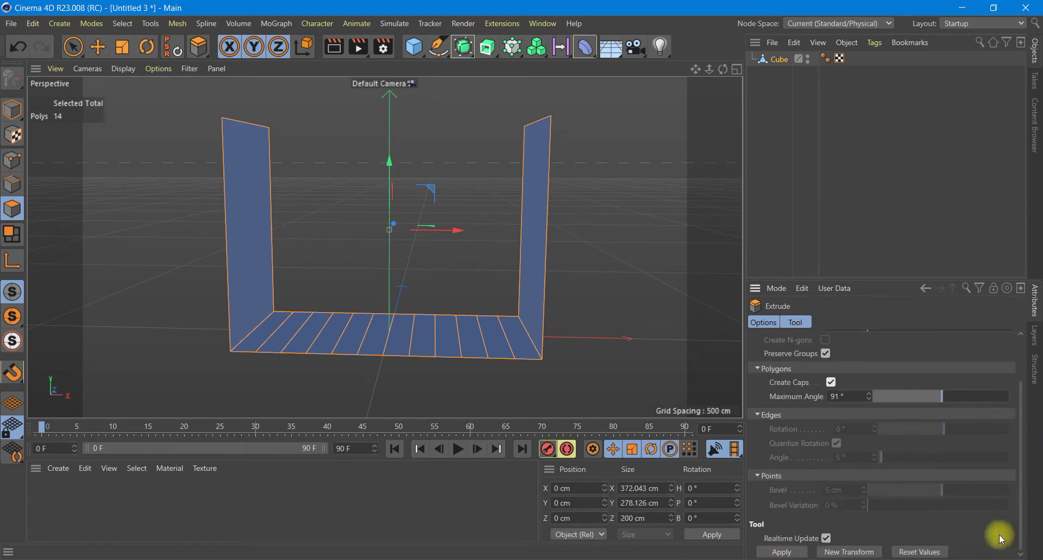
left_click(763, 553)
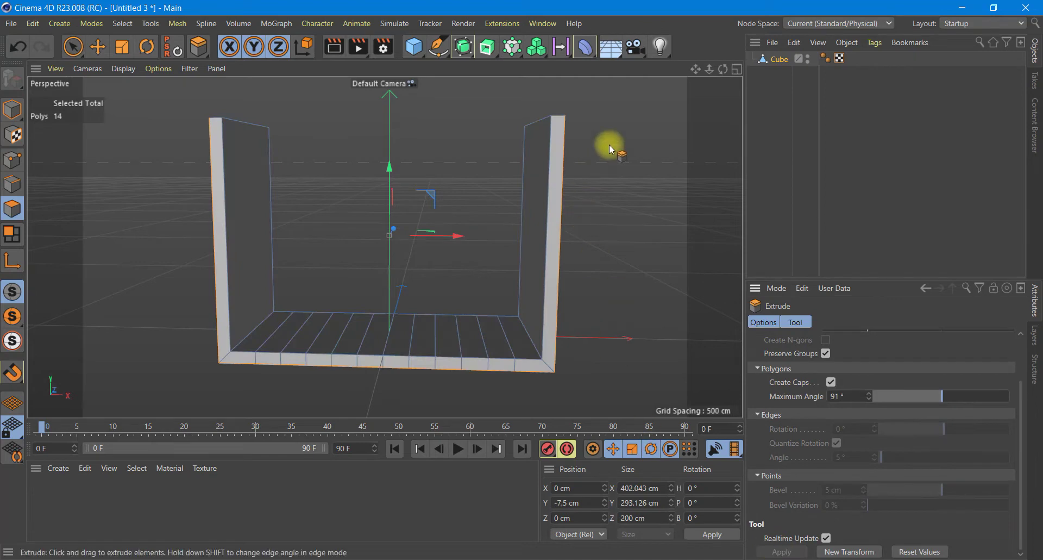
mouse_move(723, 69)
left_mouse_down()
mouse_move(522, 298)
mouse_move(547, 289)
mouse_move(531, 284)
mouse_move(722, 69)
left_mouse_up()
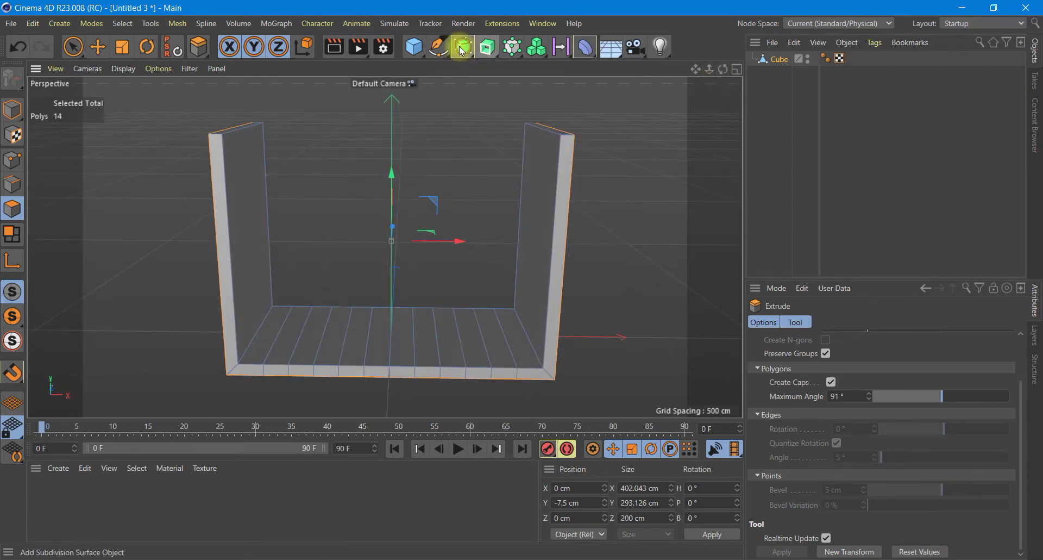
- Put the U-shaped cube under a Subdivision Surface and switch to Edges mode
mouse_move(463, 47)
left_mouse_down()
mouse_move(508, 69)
mouse_move(538, 66)
left_mouse_up()
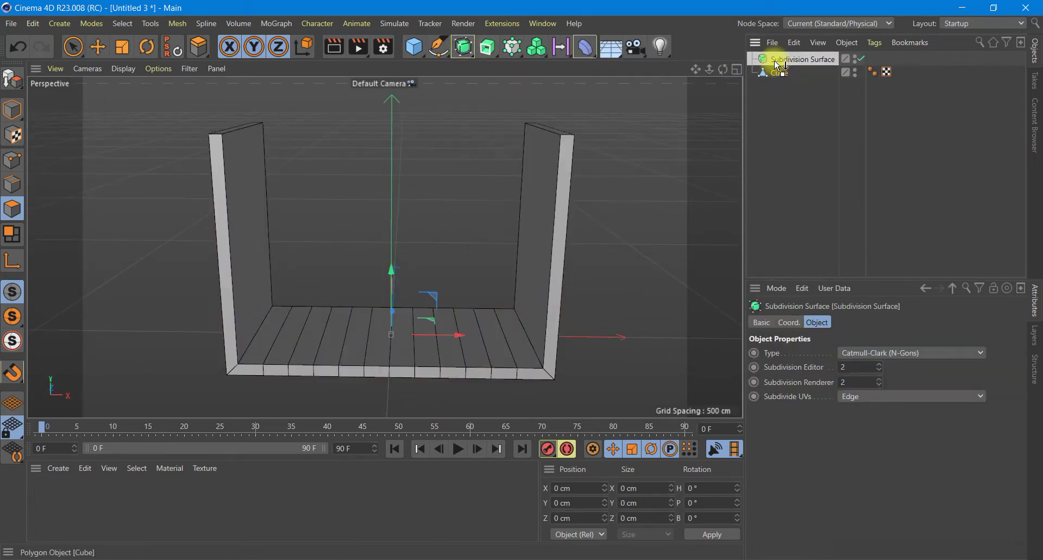
left_click_drag(775, 72, 777, 61)
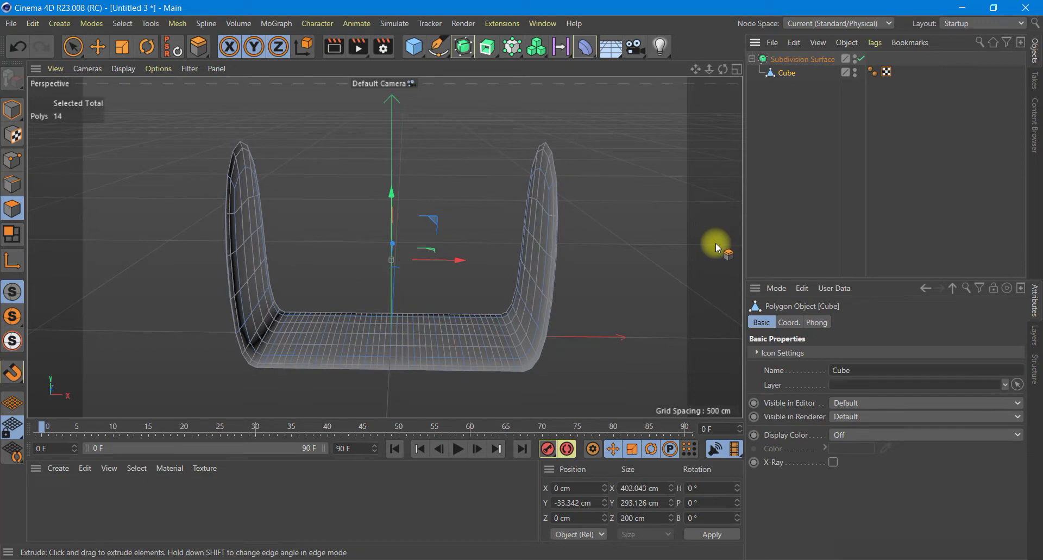
left_click(11, 184)
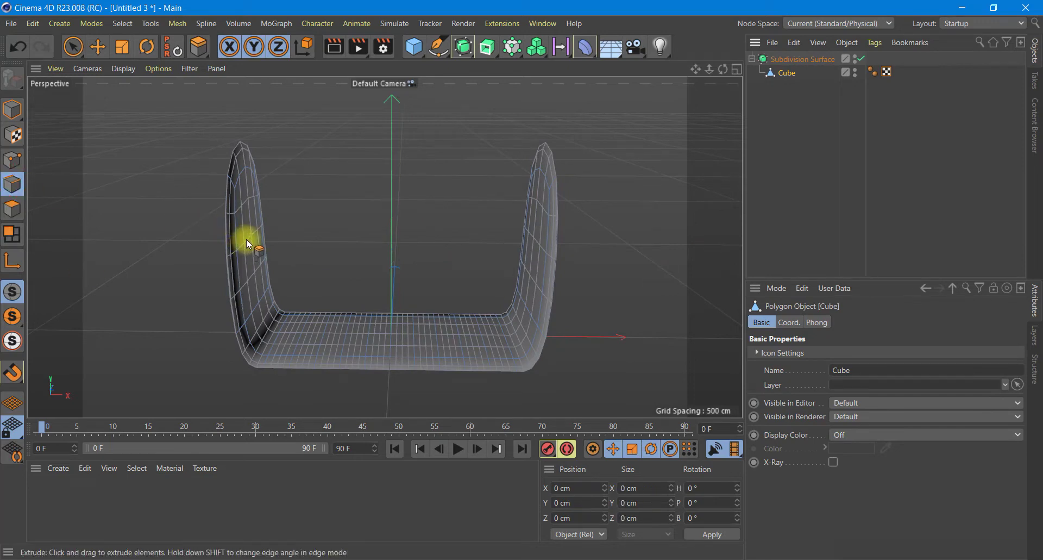
- Loop-cut near both leg tops, along both arms, and near the lower-left corner at 10.834%
right_click(246, 239)
left_click(280, 273)
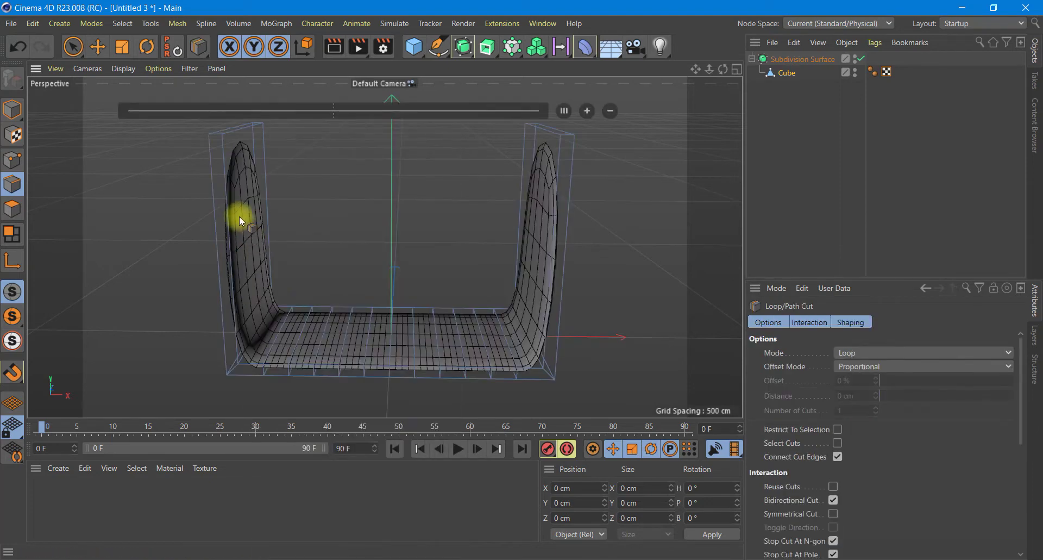
left_click(230, 153)
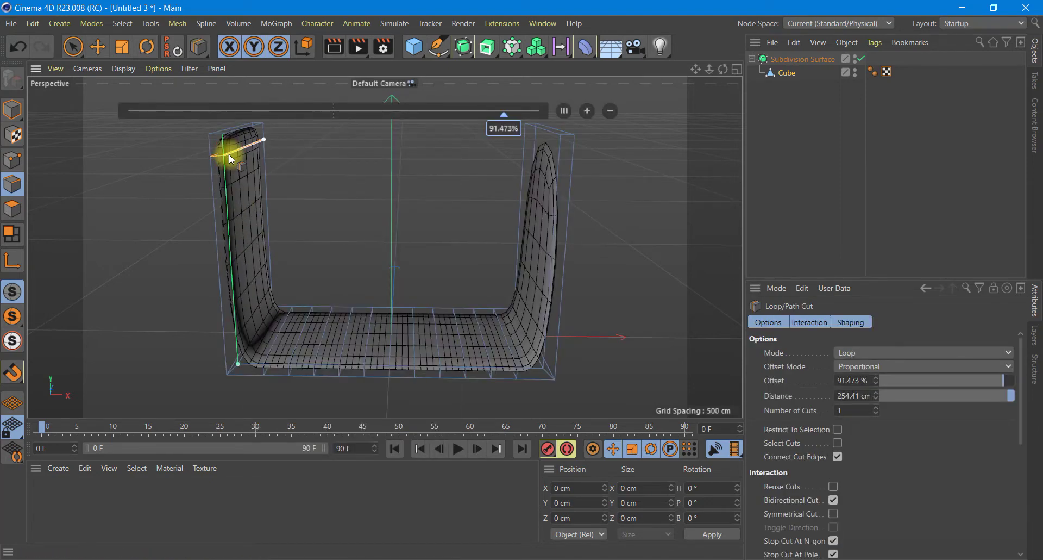
left_click(526, 144)
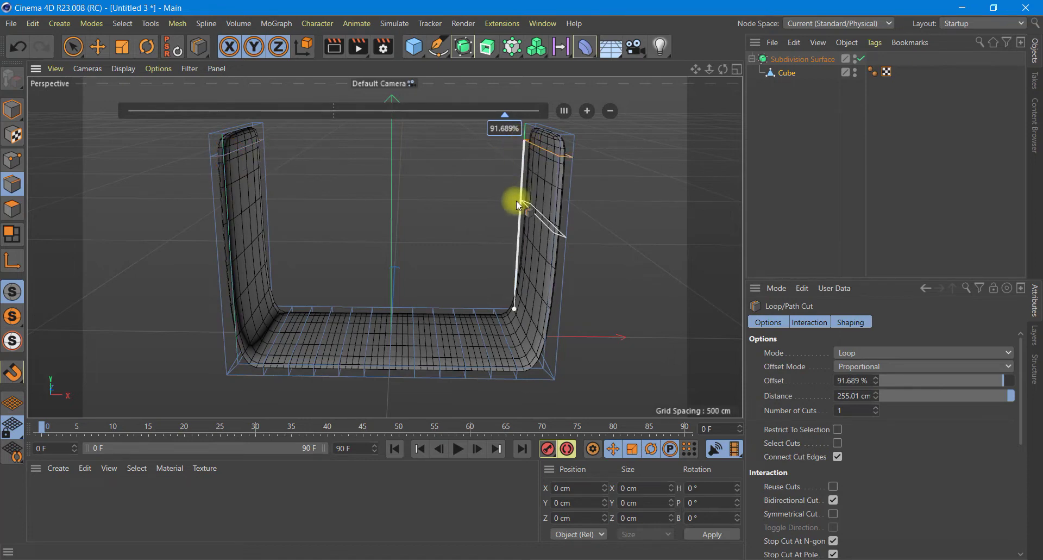
mouse_move(719, 69)
left_mouse_down()
mouse_move(467, 300)
mouse_move(548, 287)
mouse_move(542, 275)
mouse_move(490, 277)
mouse_move(531, 273)
mouse_move(538, 202)
mouse_move(521, 323)
mouse_move(517, 287)
mouse_move(589, 144)
left_mouse_up()
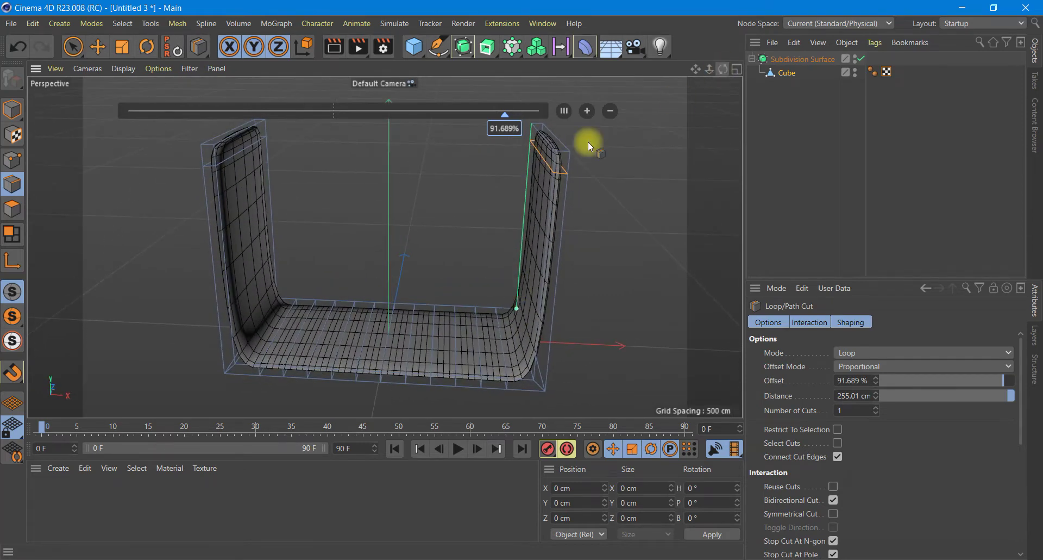
left_click(225, 213)
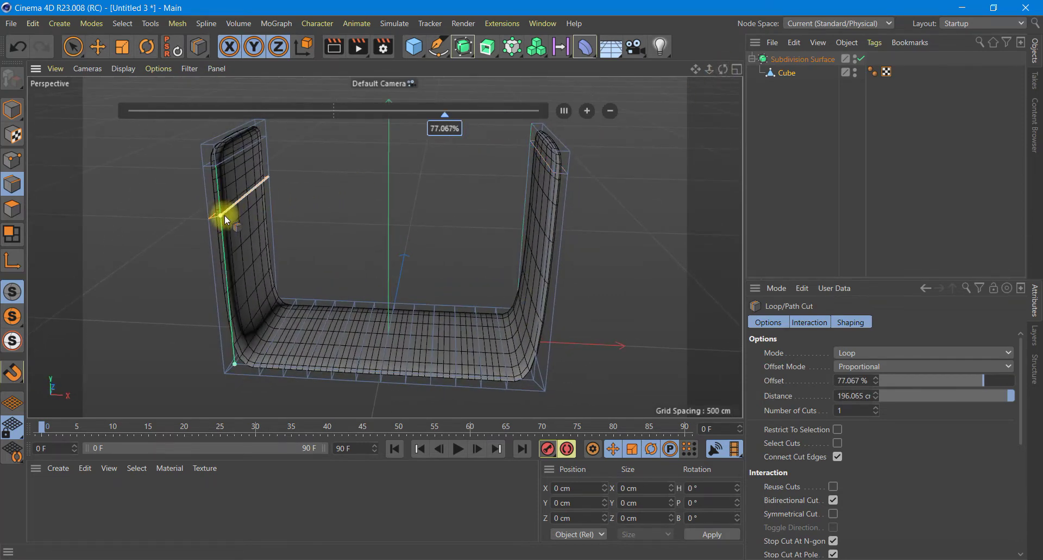
left_click(531, 193)
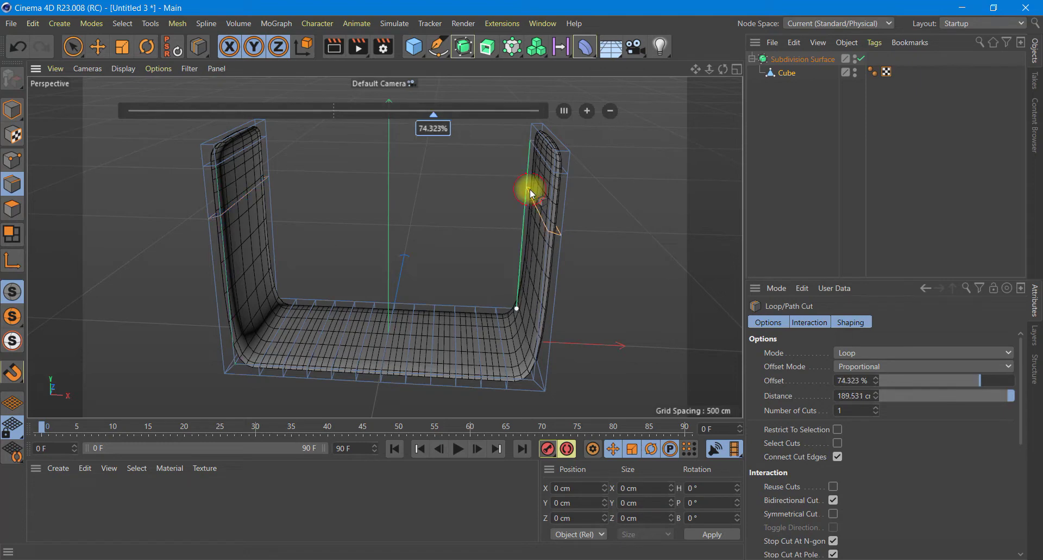
left_click(253, 330)
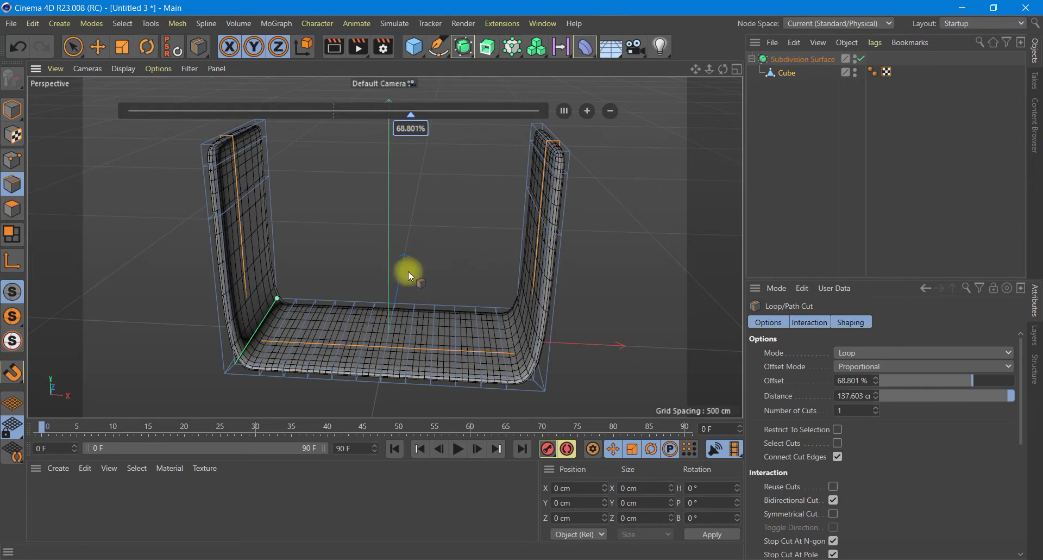
left_click(272, 298)
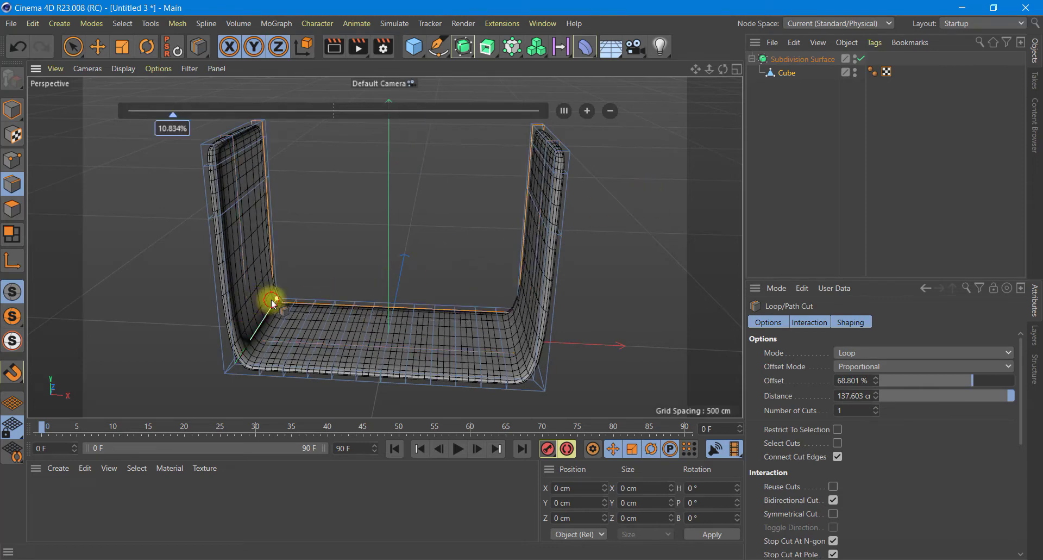
- Preview a render, then add loop cuts hugging the base's bottom edges and corners, last at 93.395%
left_click(333, 48)
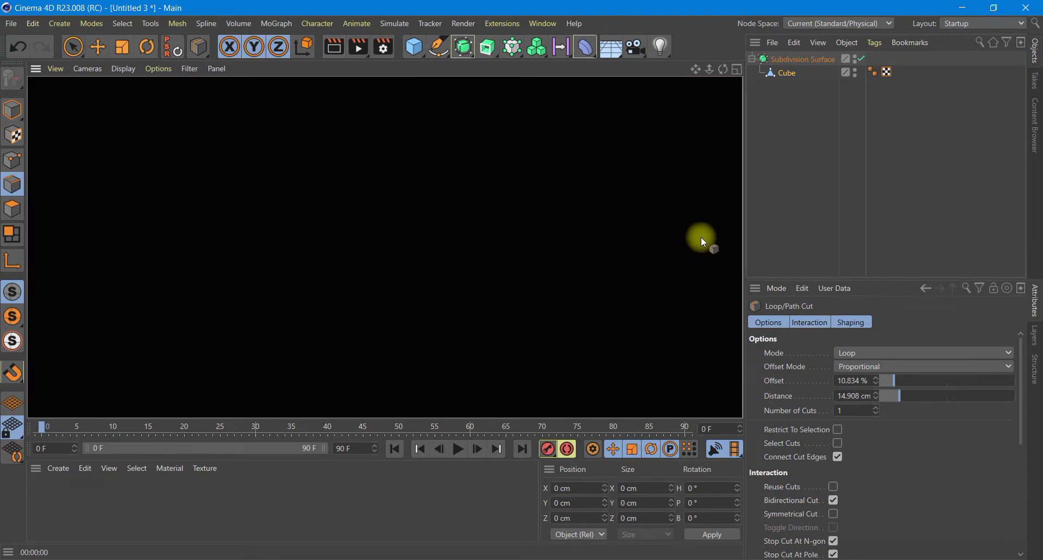
left_click(333, 47)
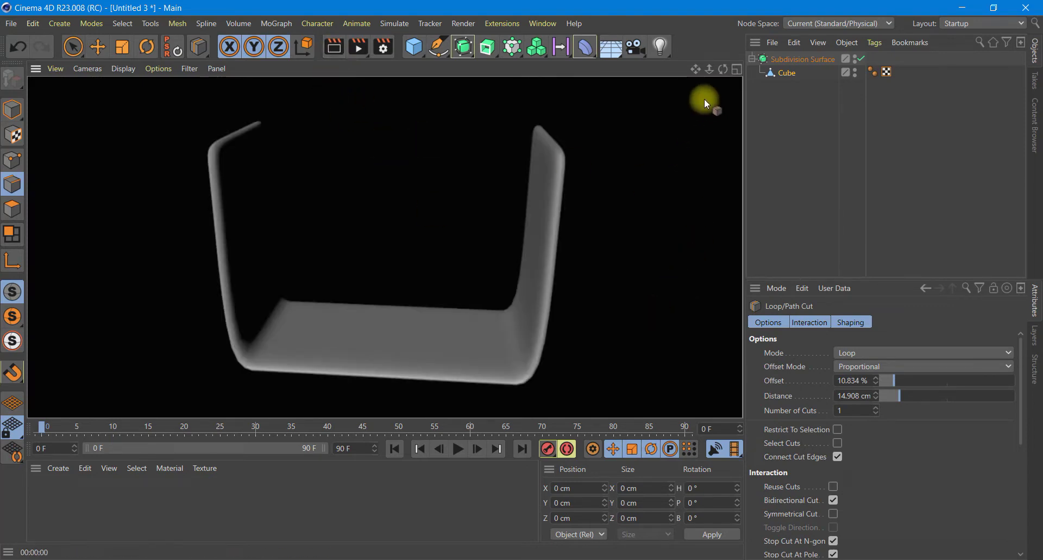
mouse_move(722, 69)
left_mouse_down()
mouse_move(584, 260)
mouse_move(396, 266)
left_mouse_up()
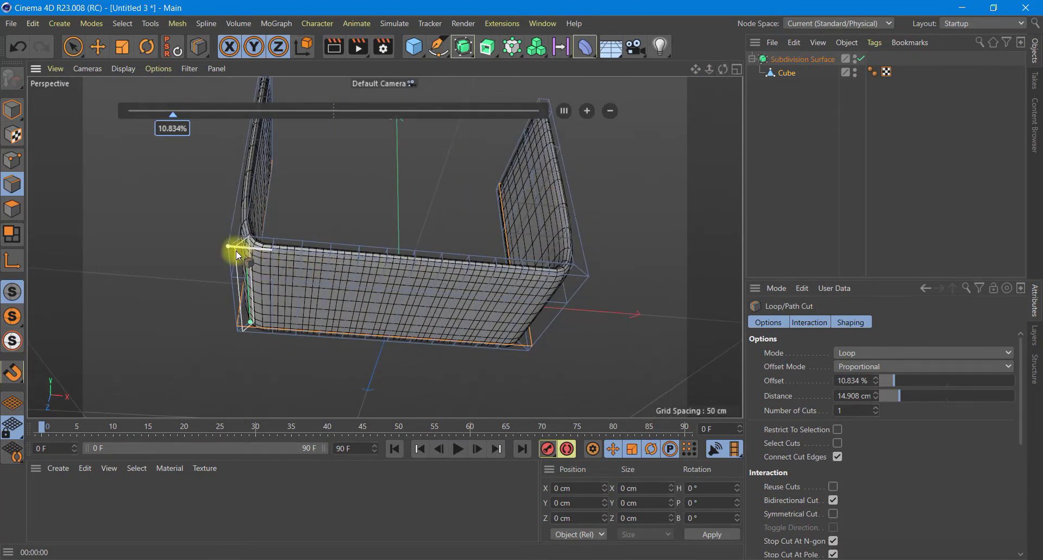
left_click_drag(237, 262, 253, 324)
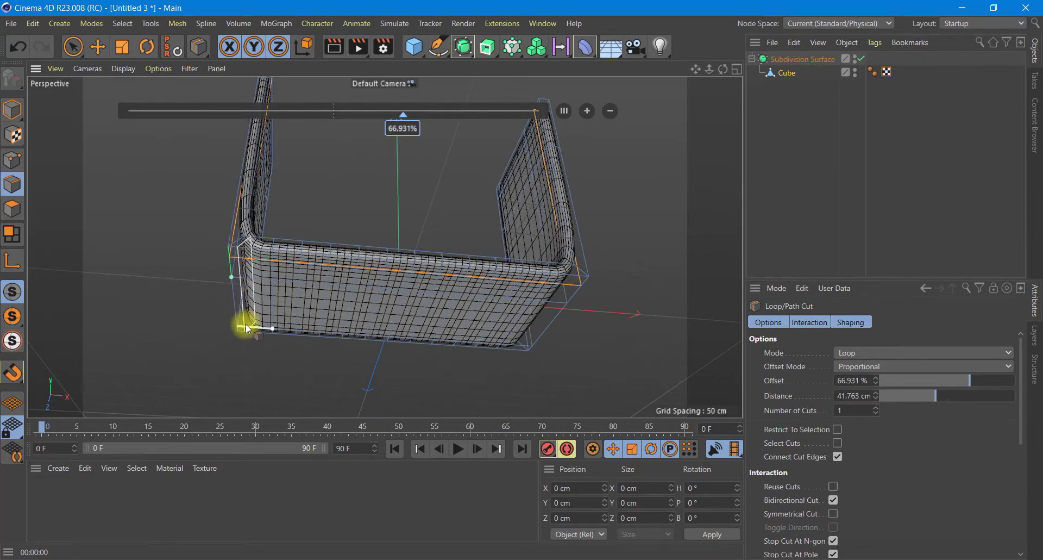
left_click(299, 325)
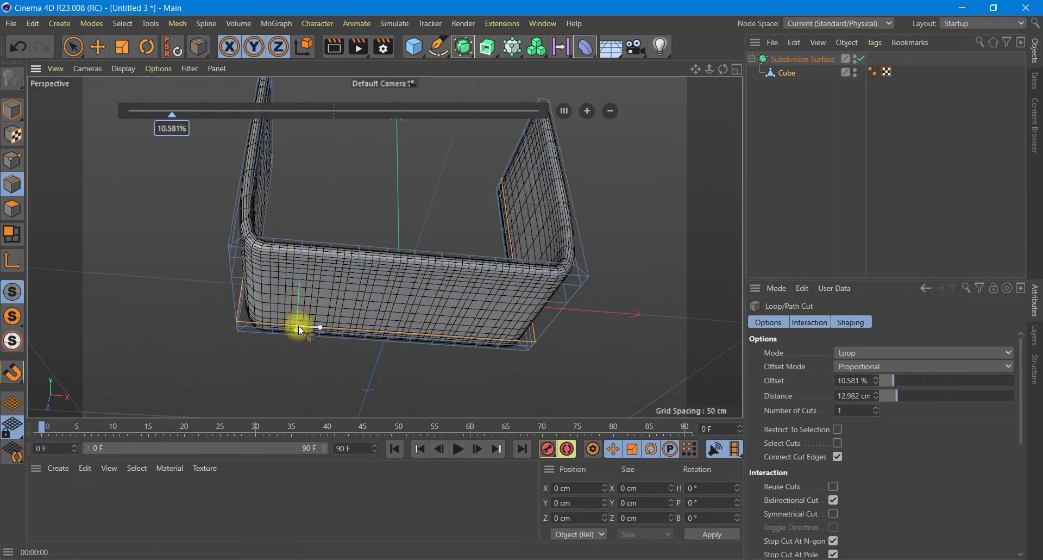
mouse_move(718, 70)
left_mouse_down()
mouse_move(513, 355)
mouse_move(535, 356)
left_mouse_up()
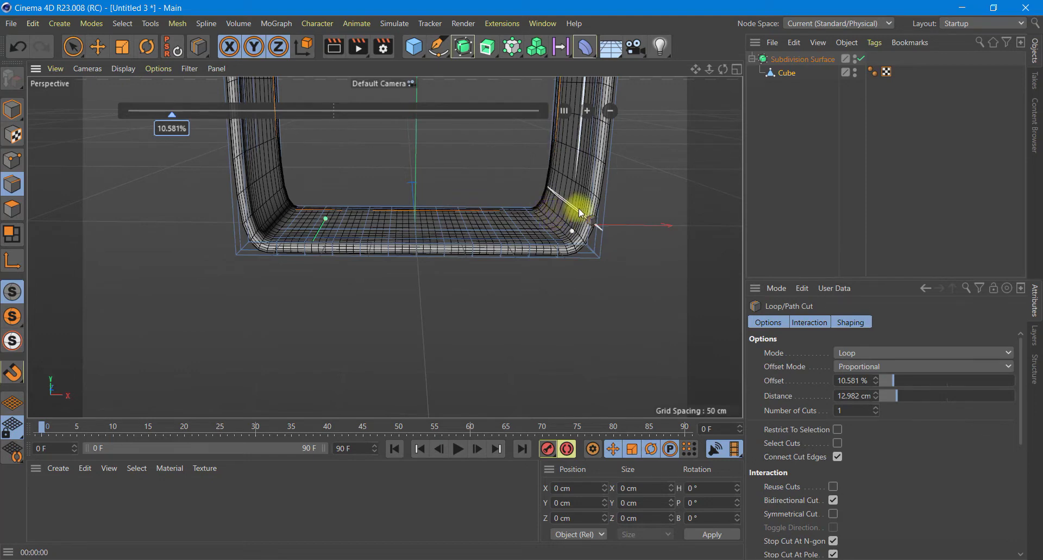
left_click_drag(582, 224, 256, 221)
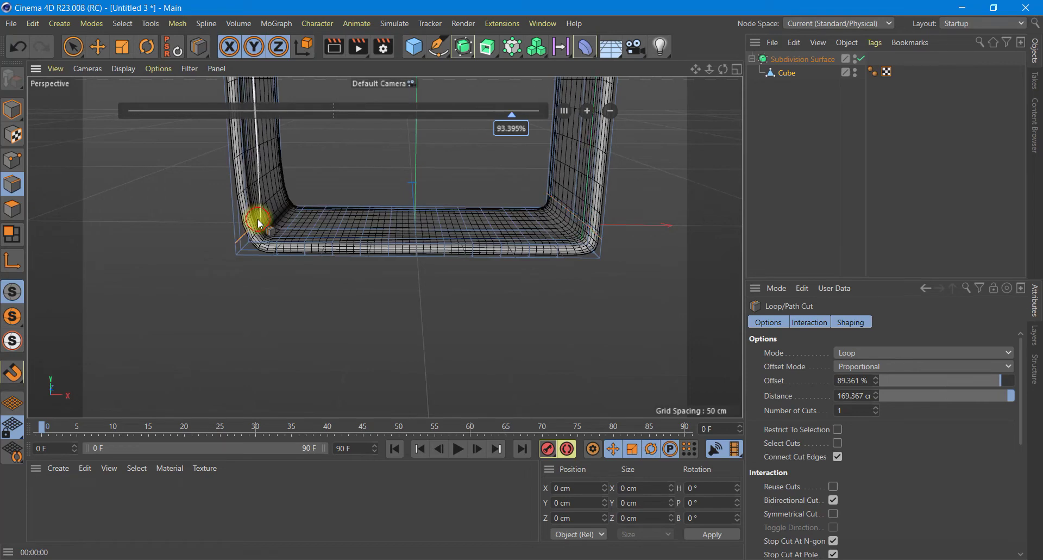
- Add the Carpet preset material from the Content Browser to the scene
left_click(1034, 120)
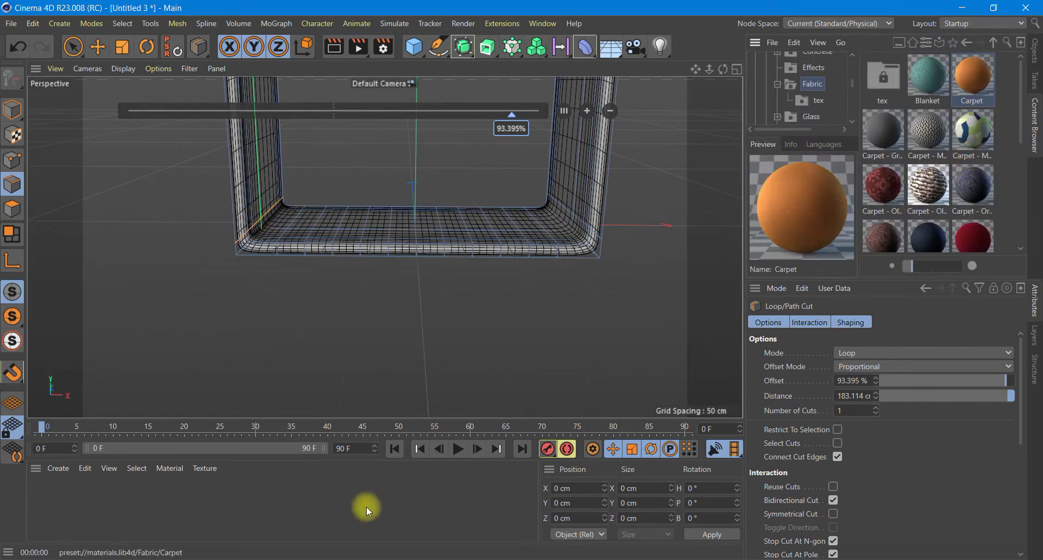
left_click(977, 82)
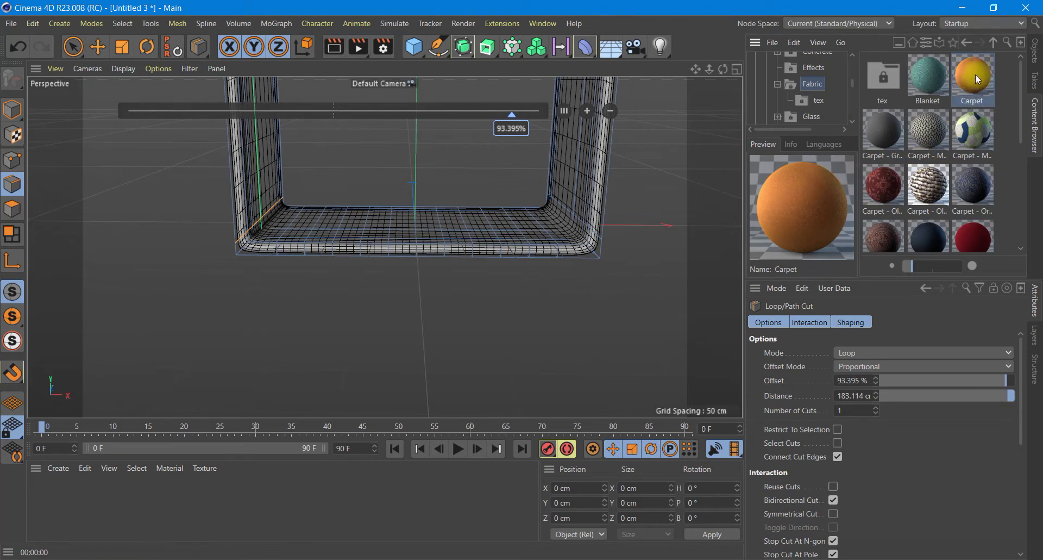
left_click_drag(977, 80, 416, 516)
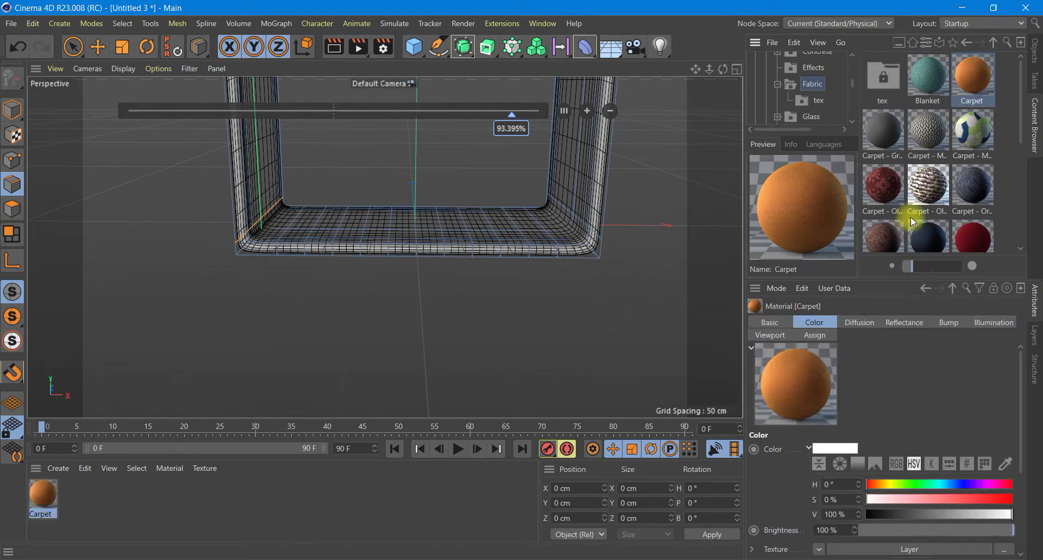
- Find the Oak Polished - White material in the Wood presets and add it to the scene
scroll(812, 105, "down", 2)
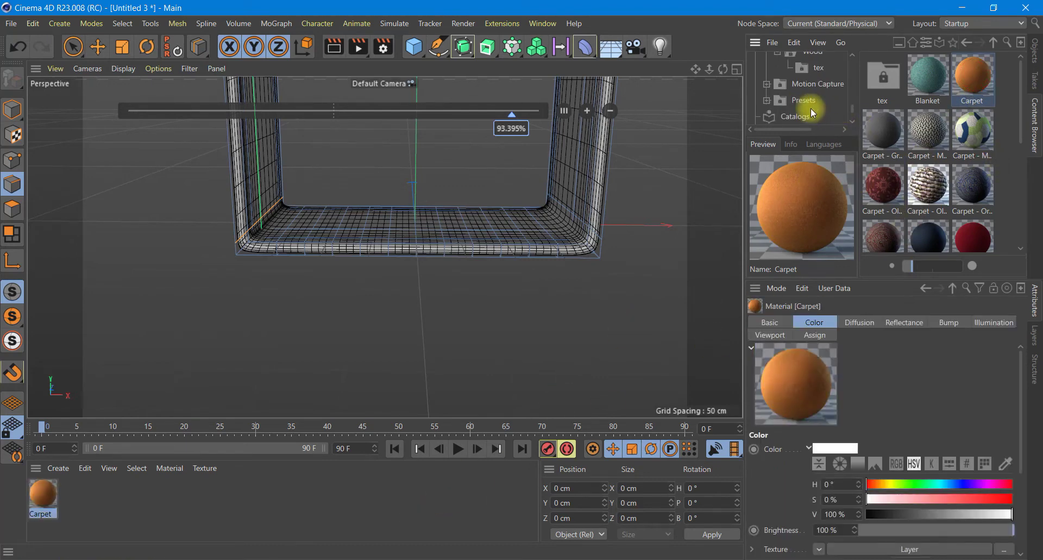
scroll(808, 102, "down", 2)
scroll(808, 82, "down", 2)
scroll(814, 83, "up", 3)
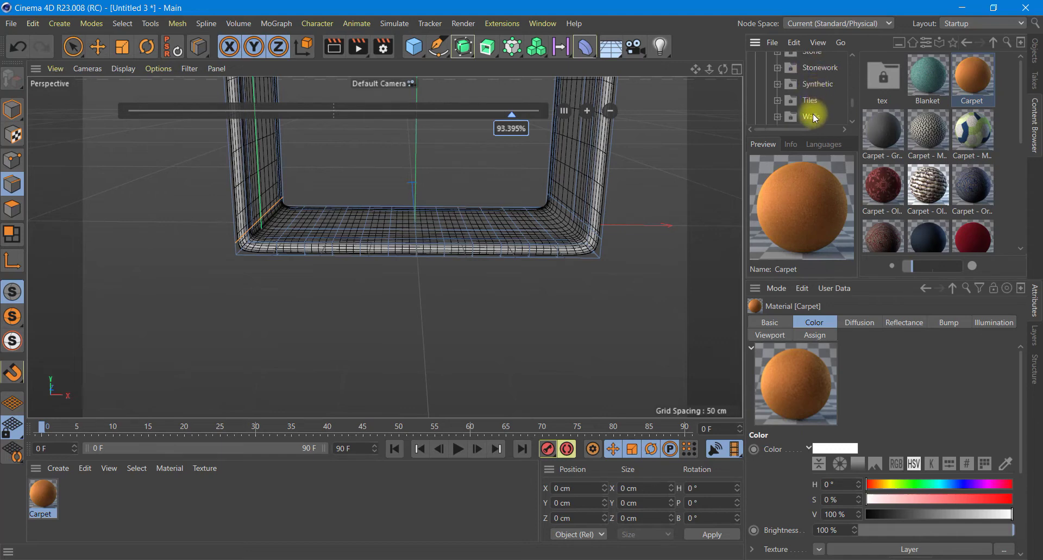
left_click(811, 115)
scroll(805, 102, "down", 2)
scroll(810, 93, "down", 1)
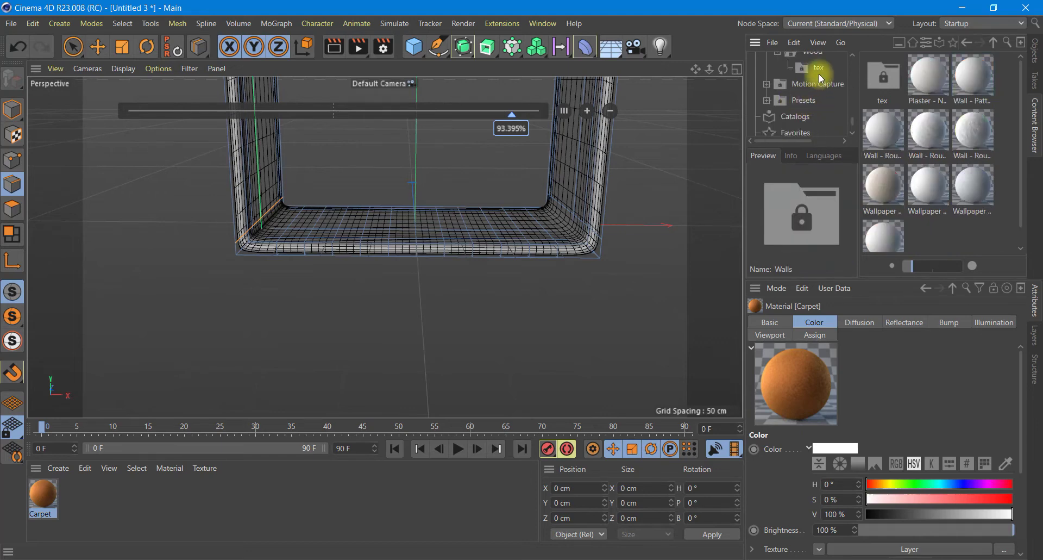
scroll(813, 92, "down", 2)
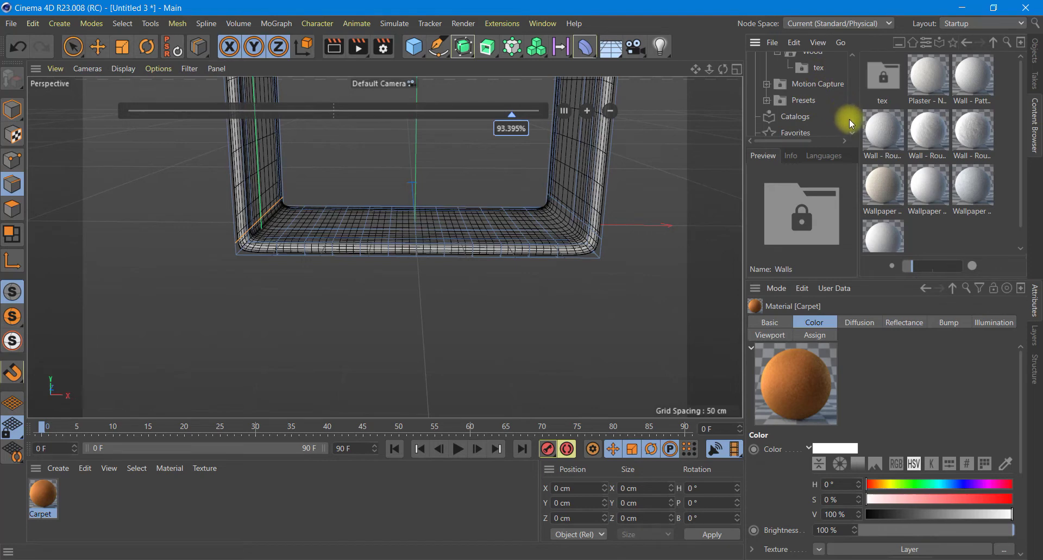
left_click(815, 55)
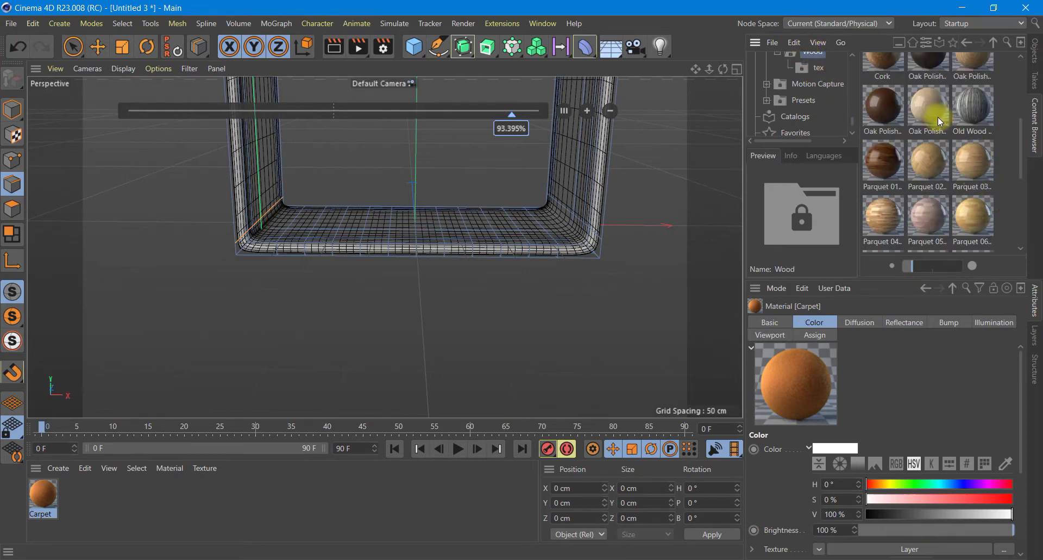
left_click_drag(936, 116, 688, 337)
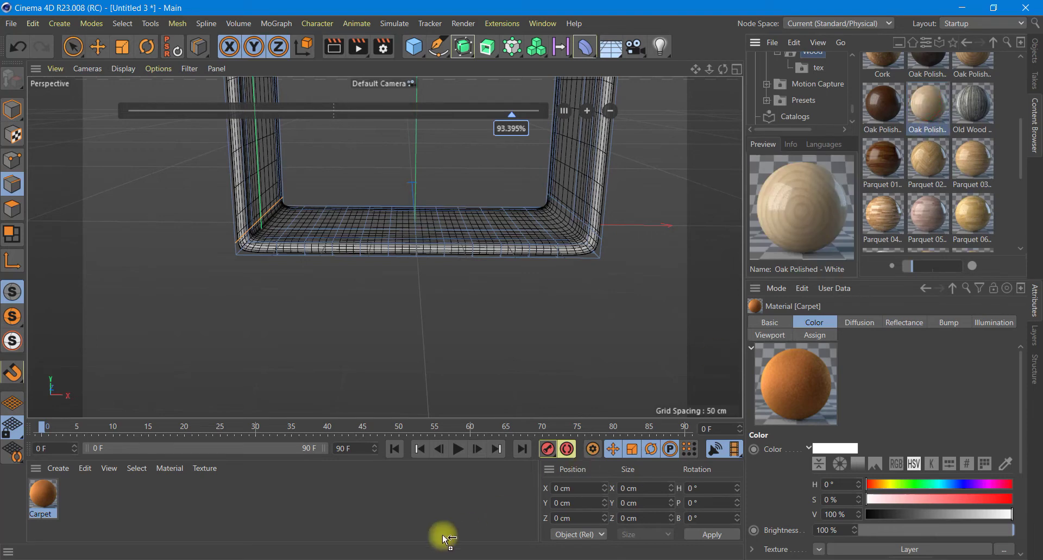
- Apply Oak Polished - White to the Subdivision Surface frame and check it in a quick render
left_click(1036, 51)
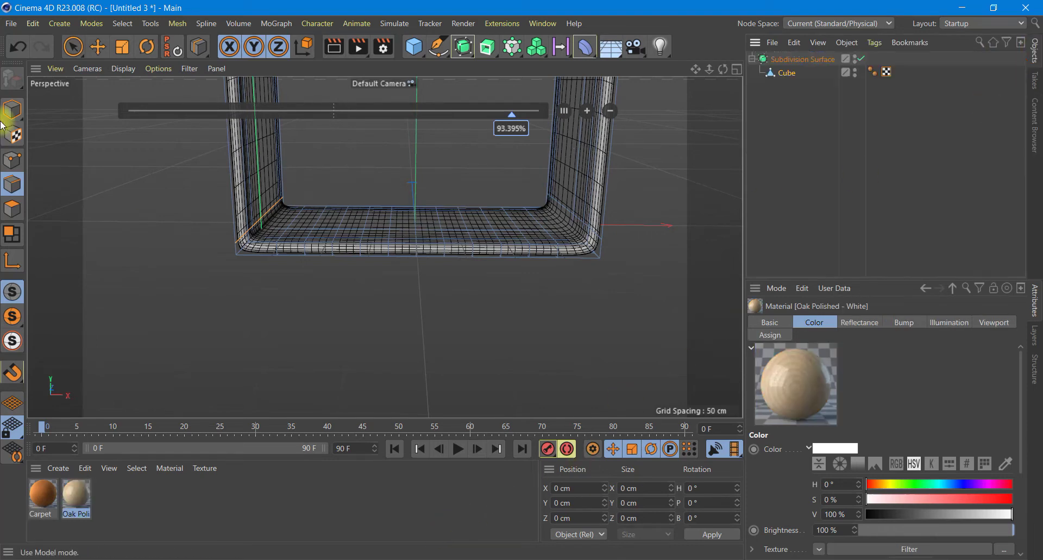
left_click(12, 108)
left_click(98, 47)
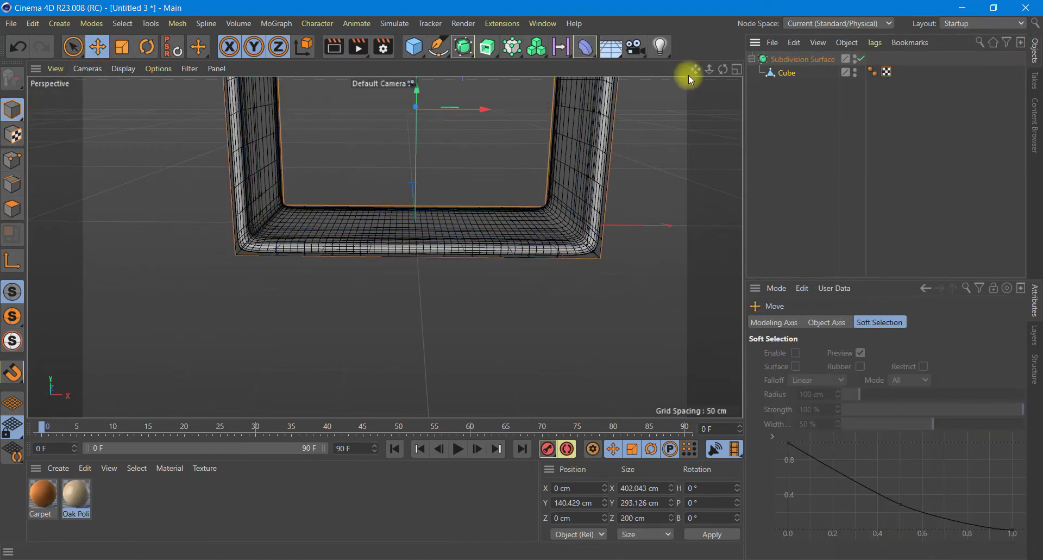
mouse_move(507, 282)
left_mouse_down("alt")
mouse_move(454, 450)
mouse_move(487, 383)
left_mouse_up("alt")
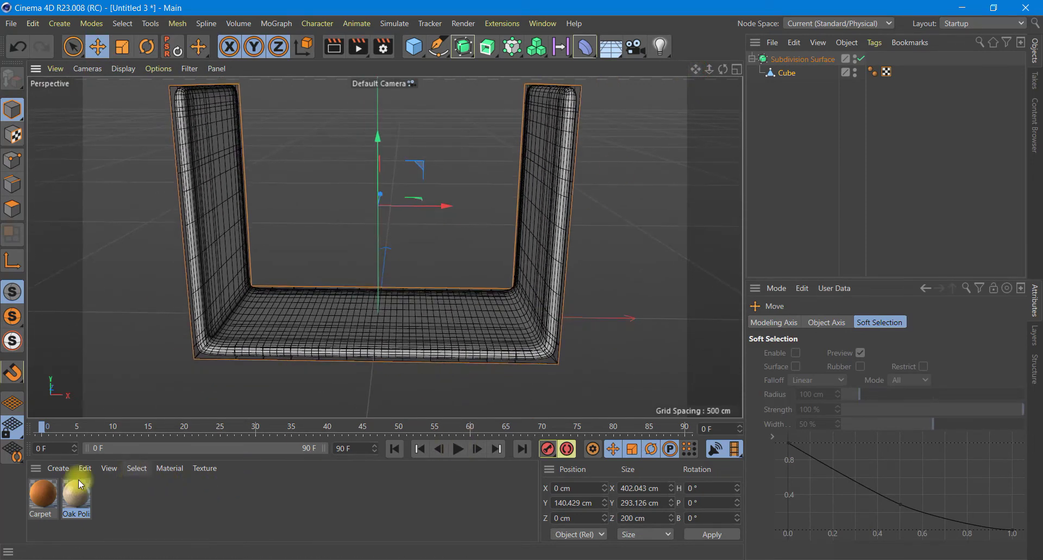
left_click_drag(76, 492, 788, 60)
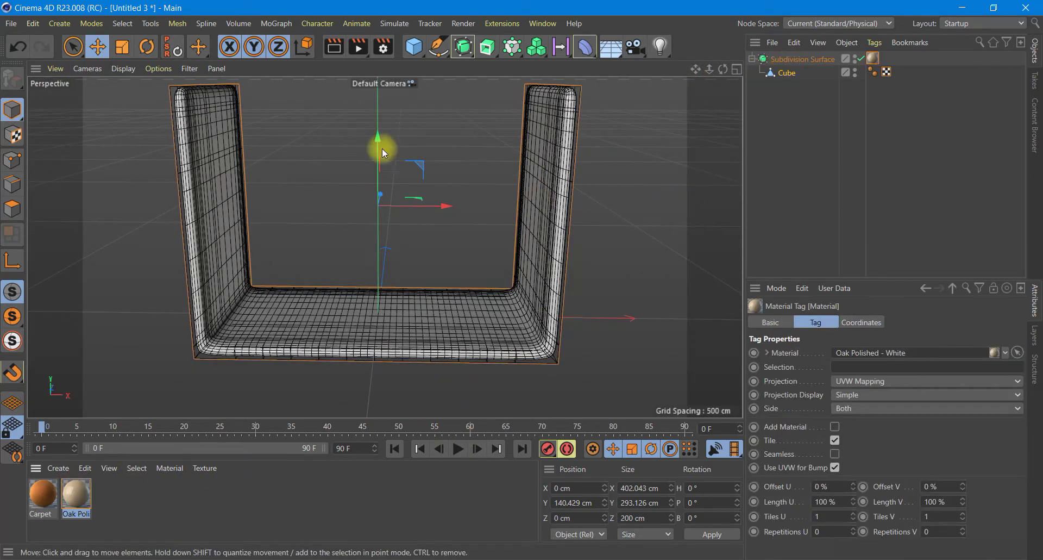
left_click(334, 47)
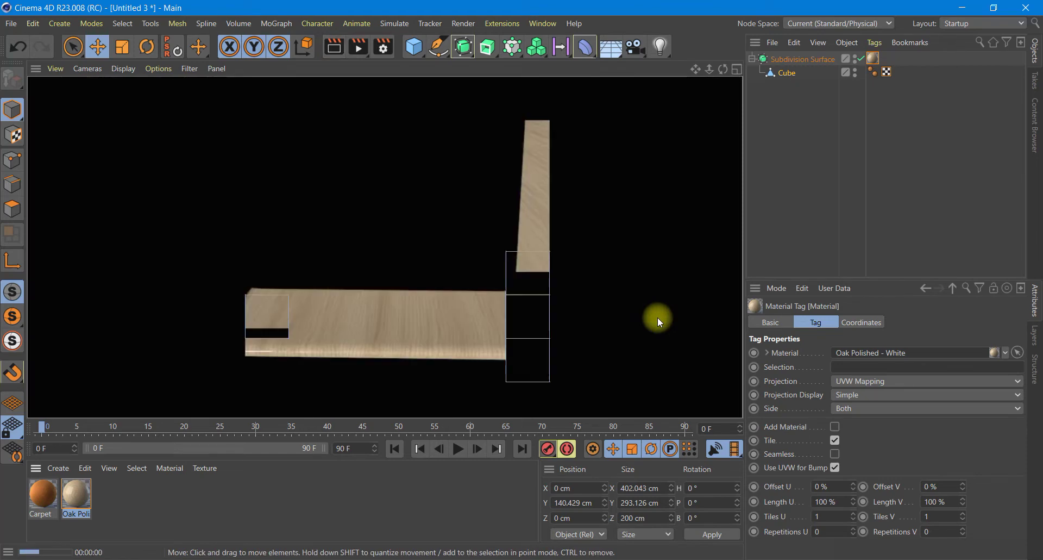
left_click(316, 325)
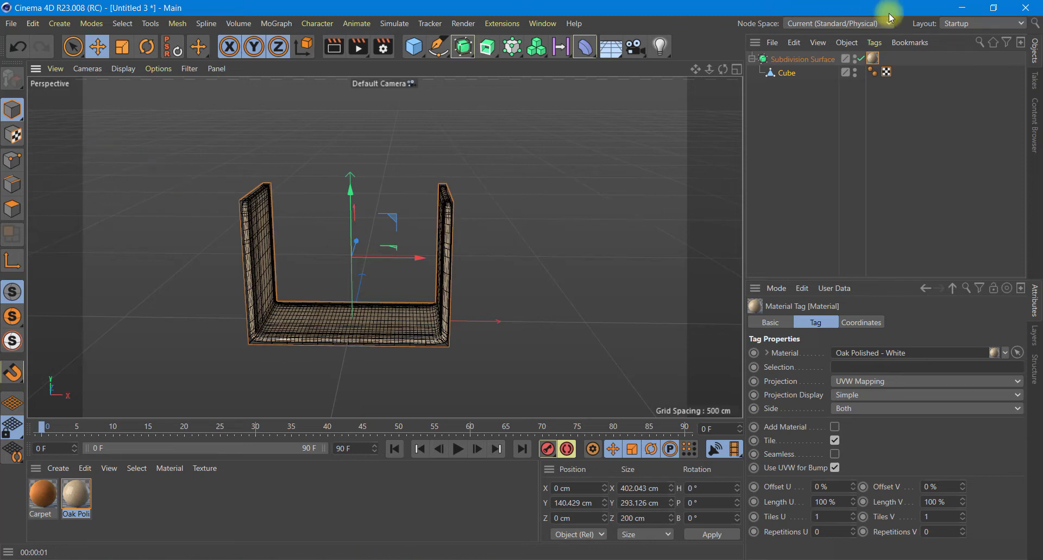
- Switch the perspective view to Gouraud Shading and deselect the frame to show its oak grain
left_click(121, 70)
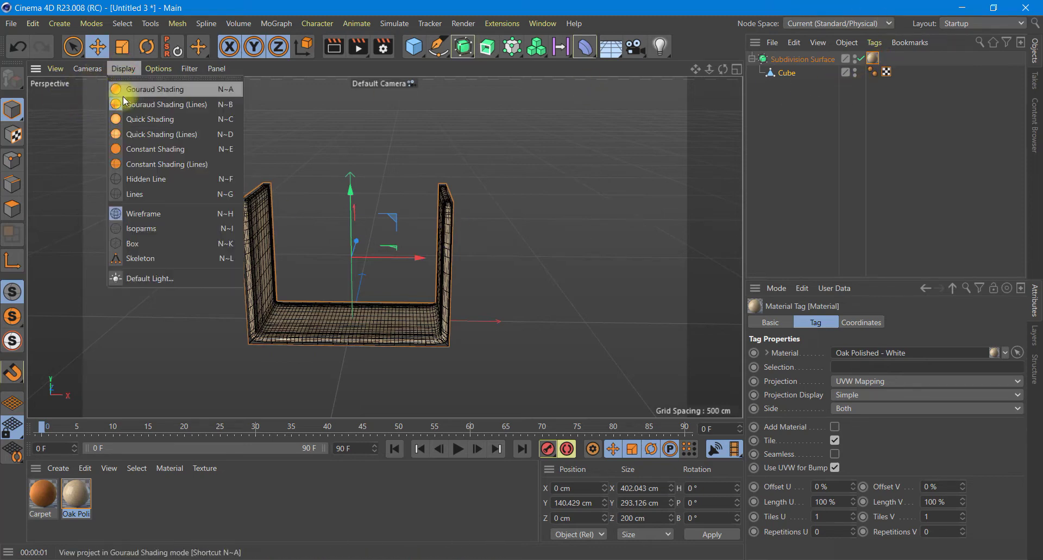
left_click(137, 104)
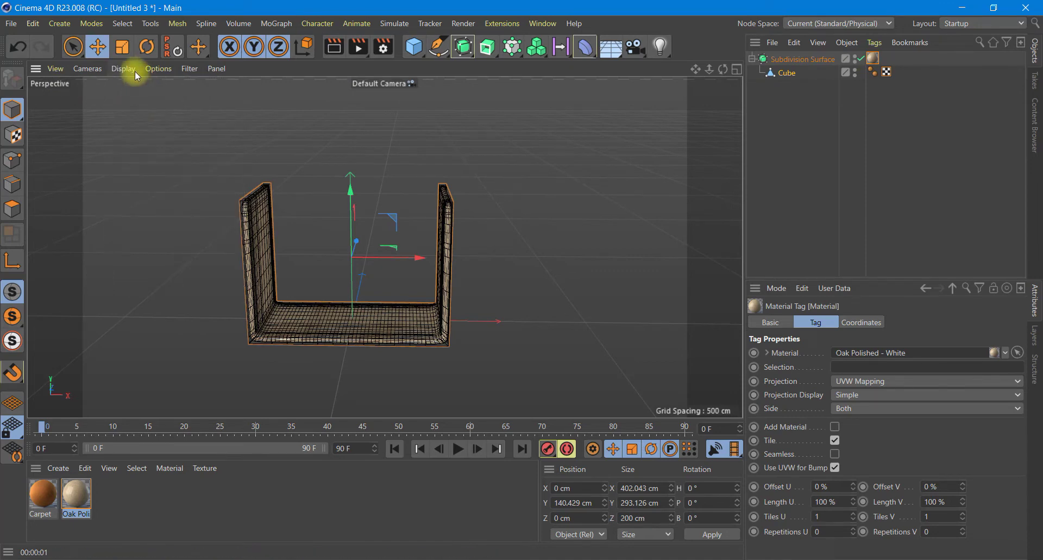
left_click(123, 69)
left_click(126, 82)
left_click(128, 89)
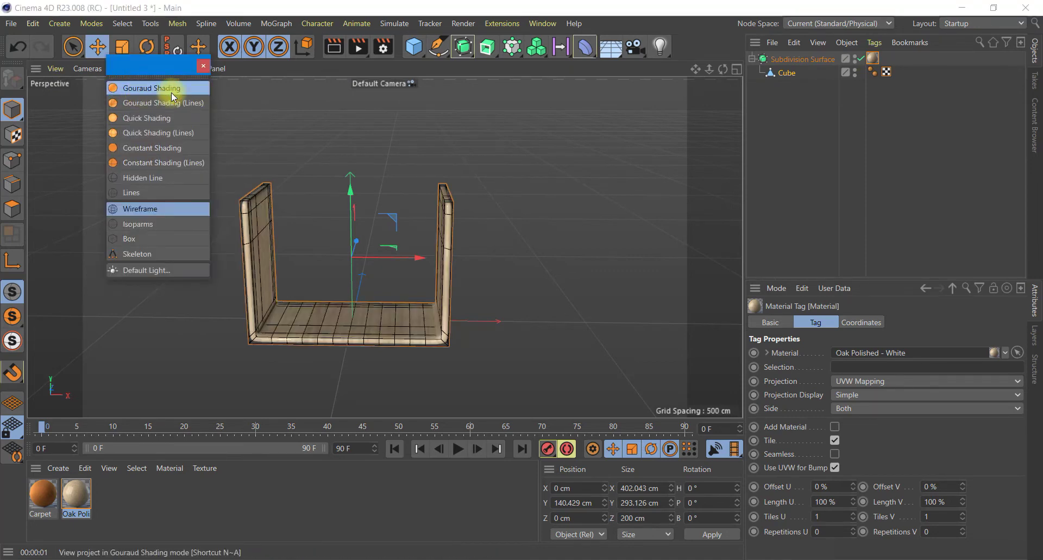
left_click(202, 66)
left_click(511, 212)
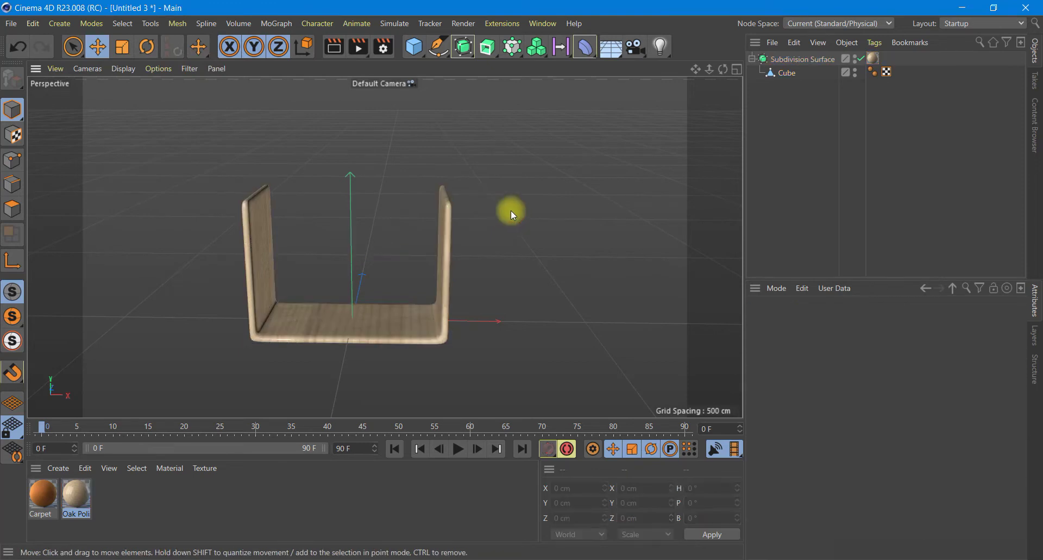
mouse_move(724, 69)
left_mouse_down()
mouse_move(504, 280)
mouse_move(517, 270)
left_mouse_up()
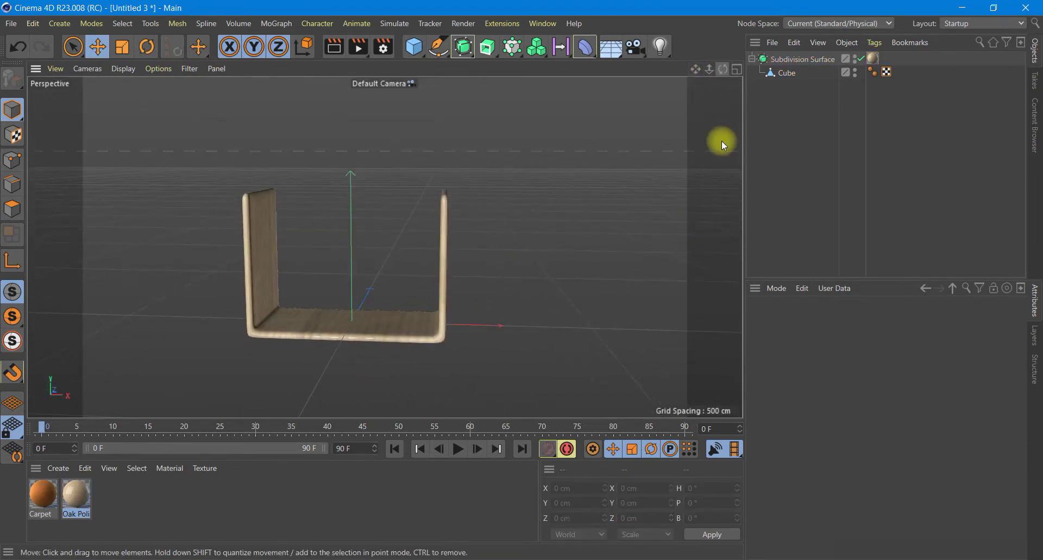
- Select the Subdivision Surface with its child cube and Connect Objects + Delete into one Cube
left_click(753, 59)
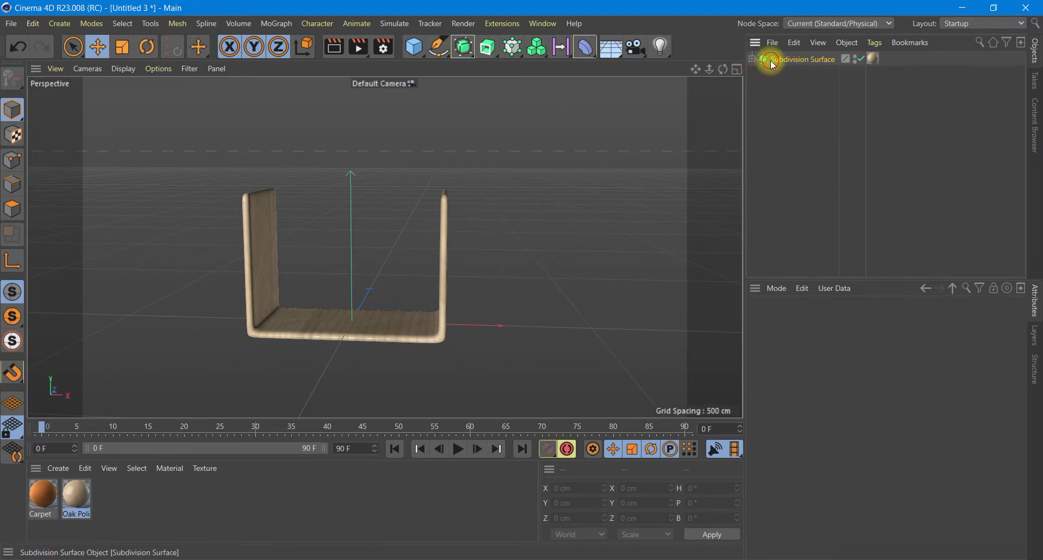
left_click(772, 61)
right_click(772, 63)
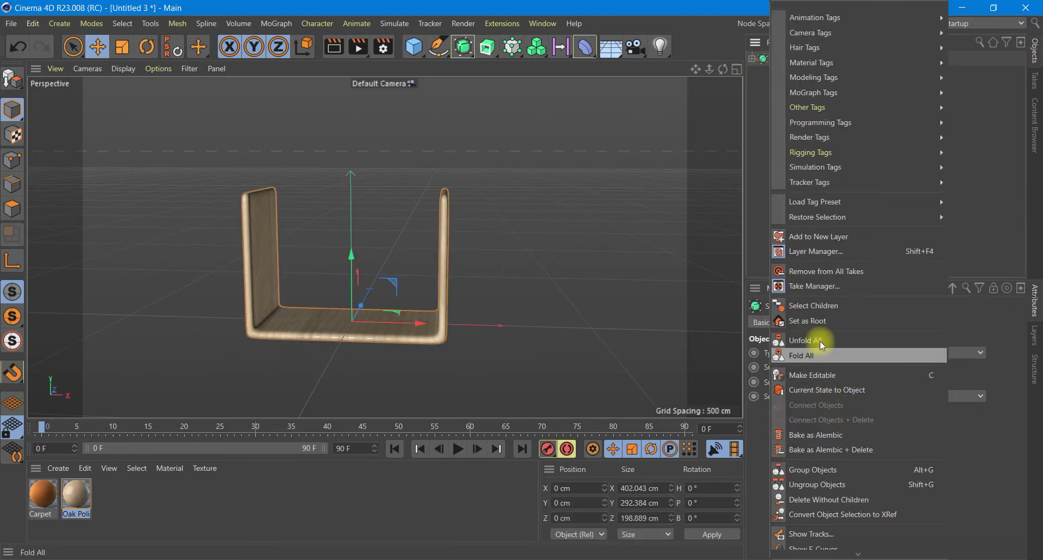
left_click(731, 135)
right_click(785, 58)
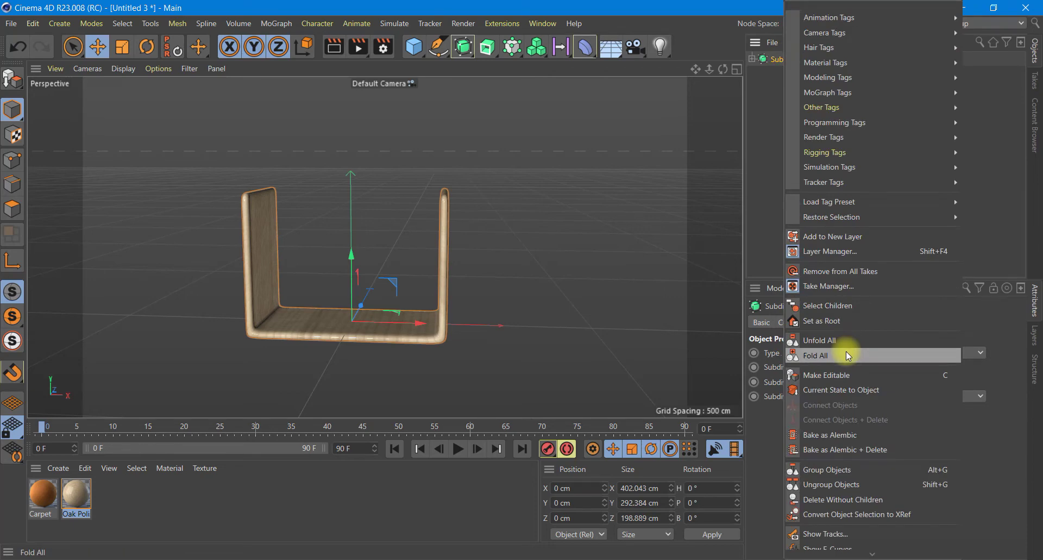
left_click(846, 316)
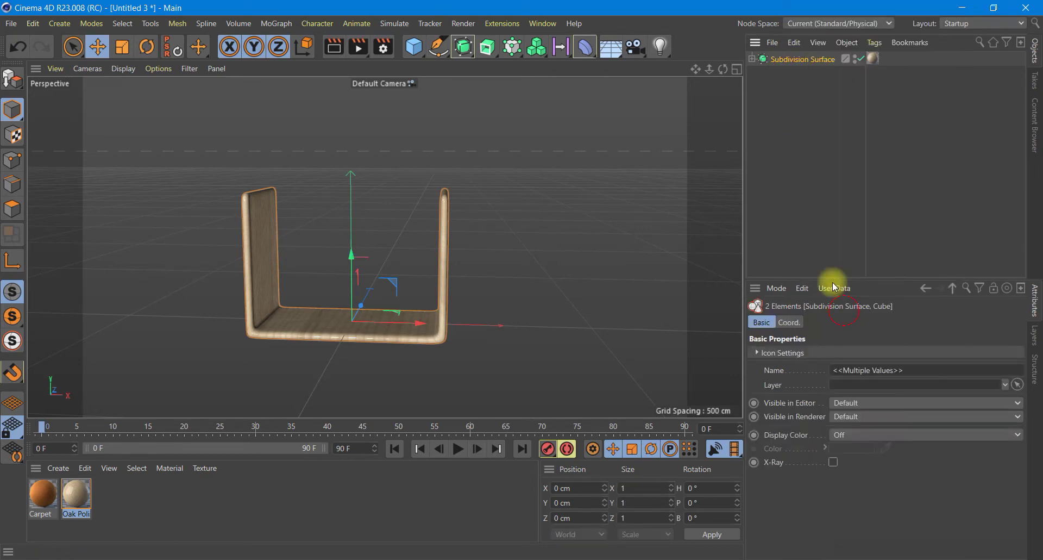
right_click(789, 62)
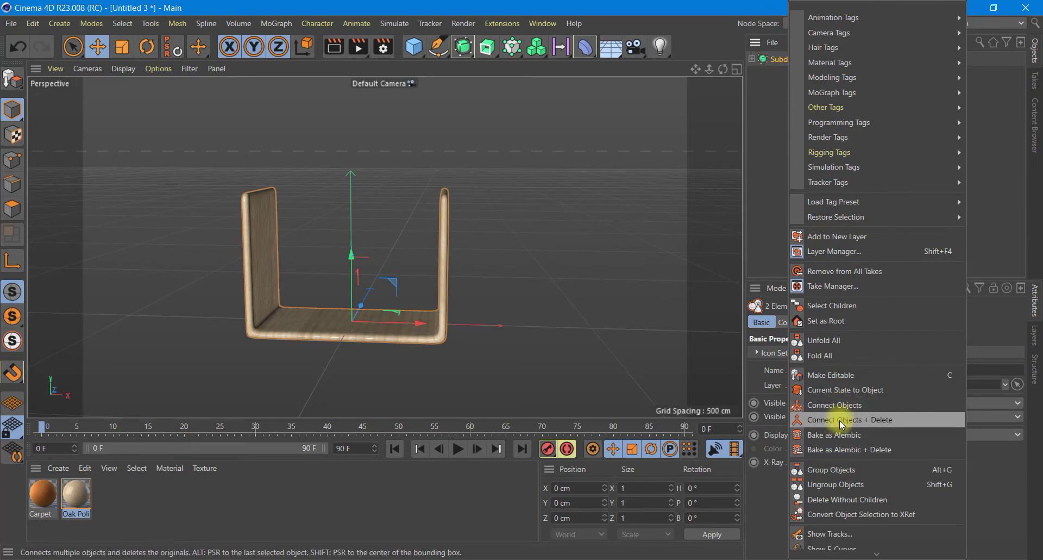
left_click(891, 420)
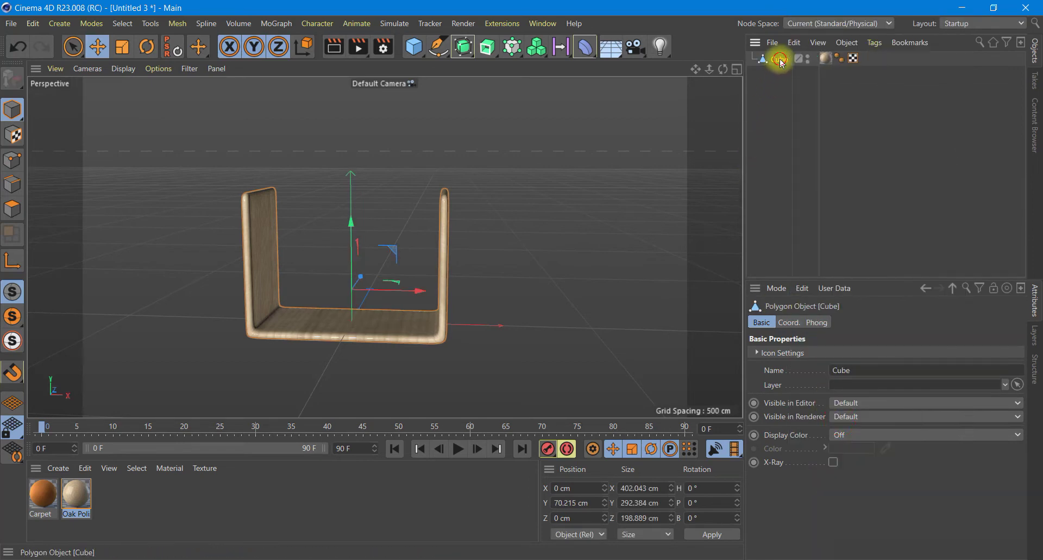
- Duplicate the frame as Cube.1 and move it along X to about 494 cm
left_click_drag(776, 59, 780, 73, "ctrl")
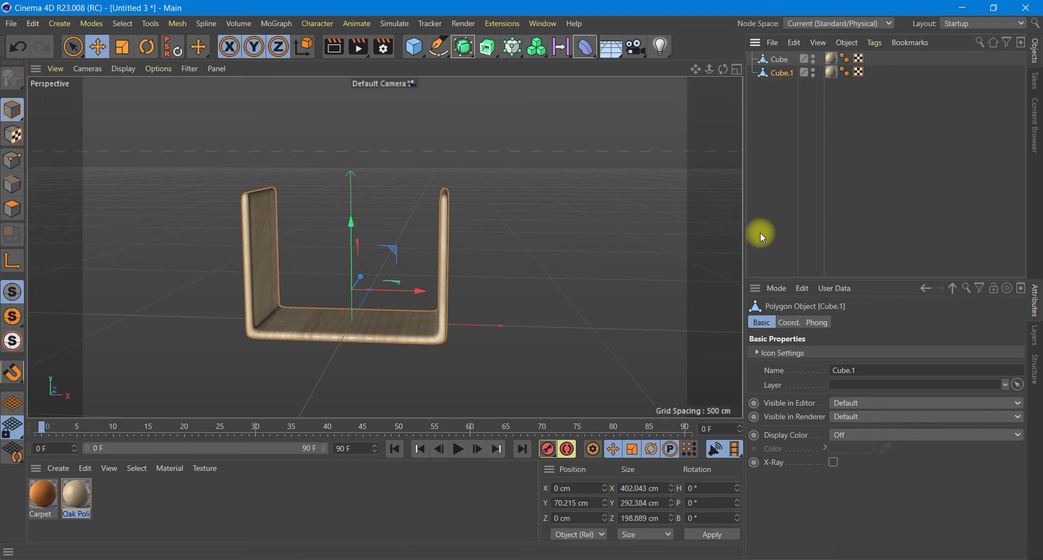
left_click_drag(416, 288, 660, 303)
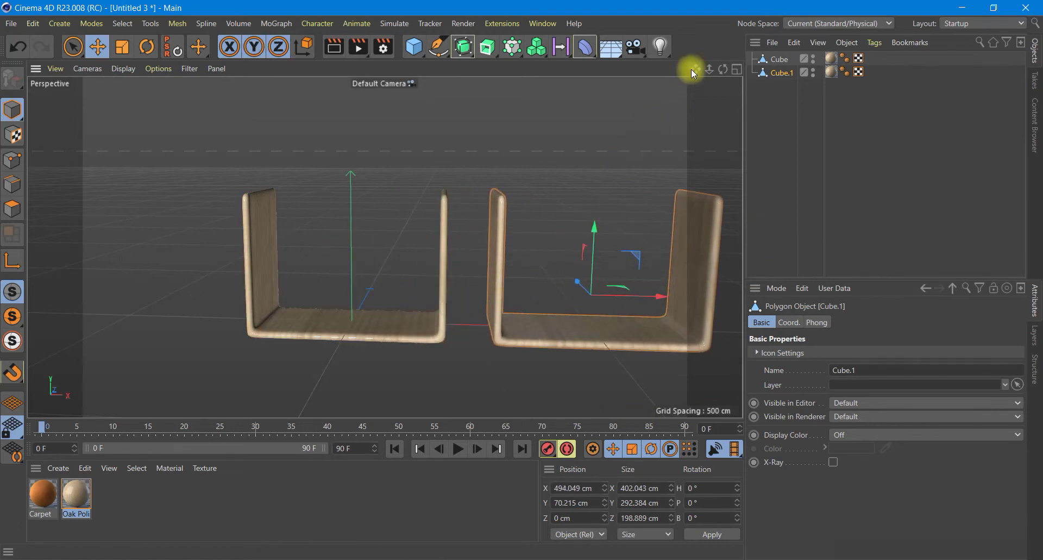
mouse_move(695, 69)
left_mouse_down()
mouse_move(424, 270)
mouse_move(388, 250)
left_mouse_up()
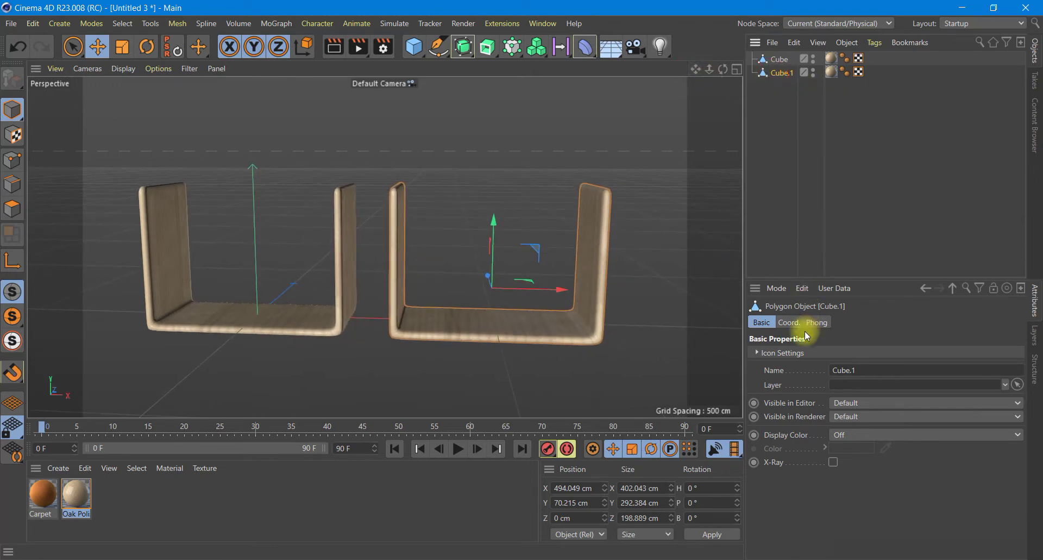
- Set Cube.1's pitch rotation to 180° to flip it upside down
left_click(791, 325)
left_click(963, 368)
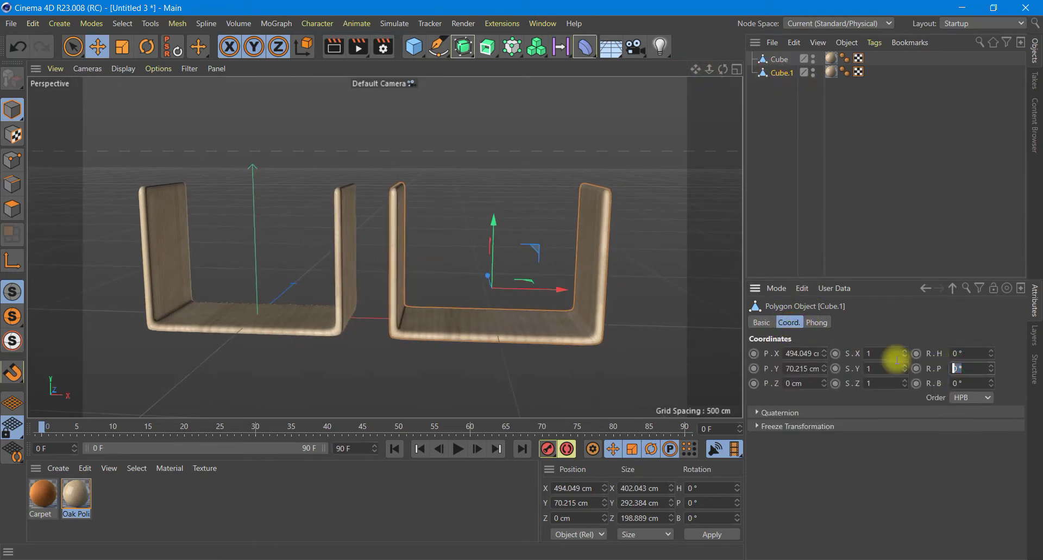
type("180")
left_click(890, 482)
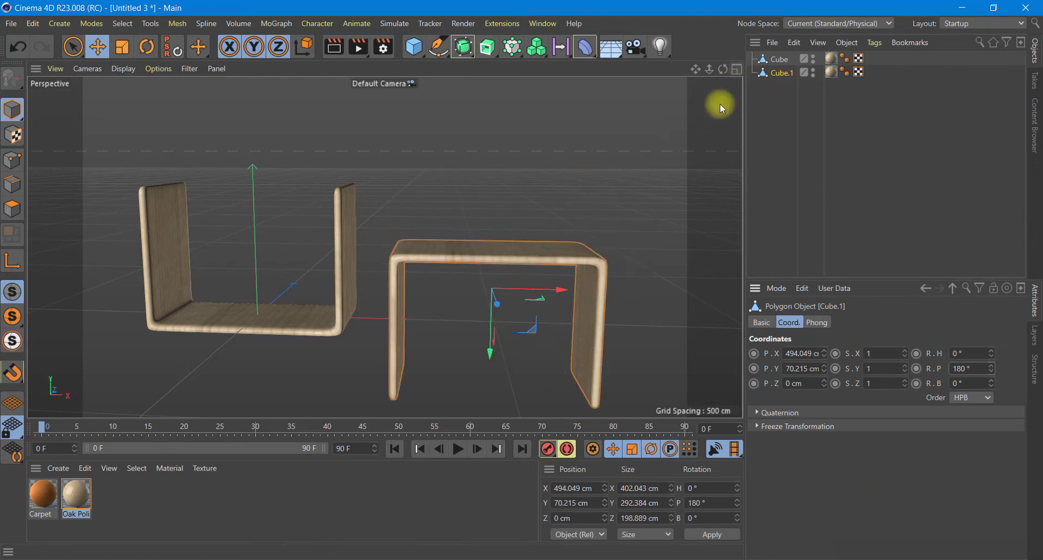
- Raise Cube.1 to about Y 209 cm in the Front view, then orbit the Perspective view
left_click(737, 69)
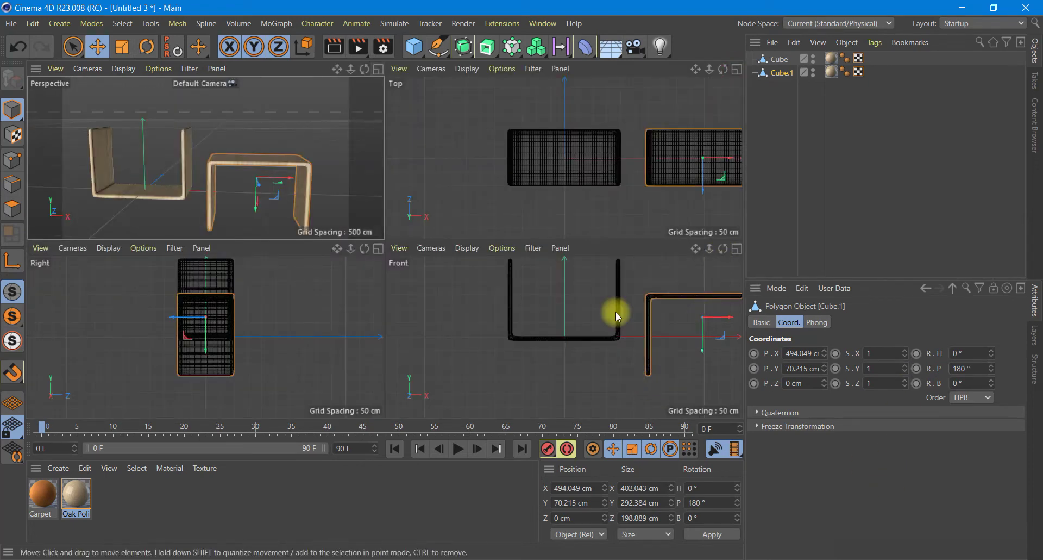
middle_click(647, 301)
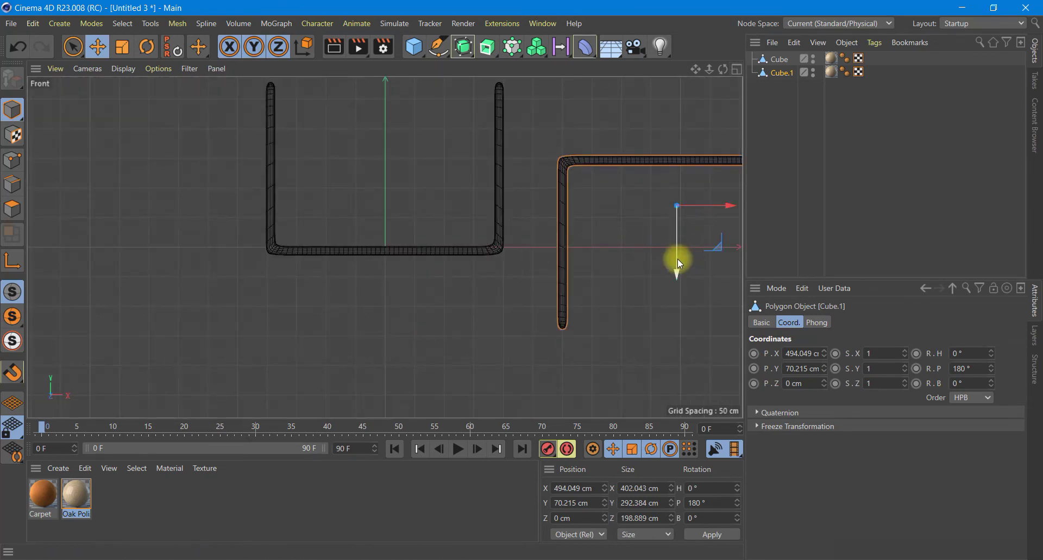
left_click_drag(680, 265, 681, 183)
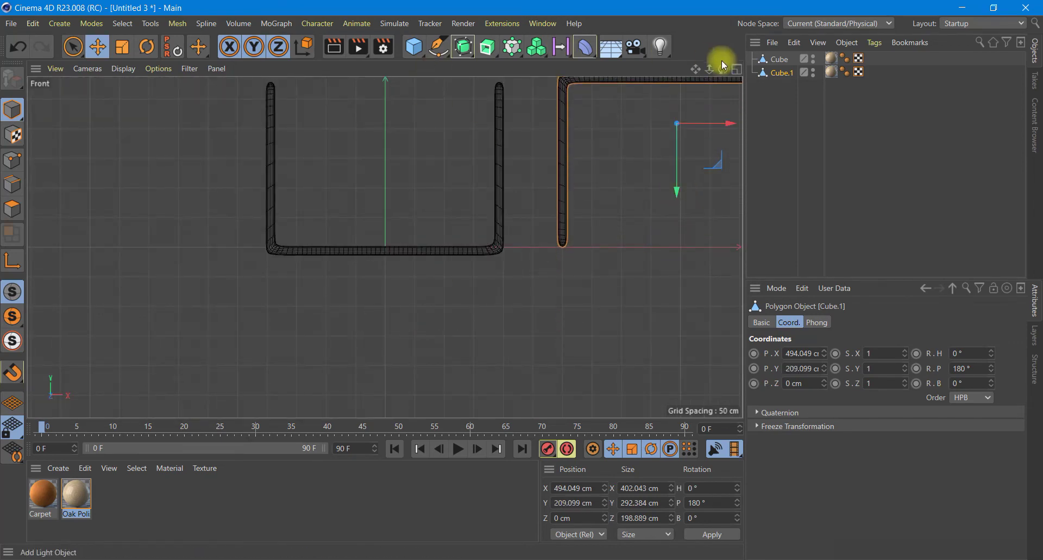
left_click(738, 69)
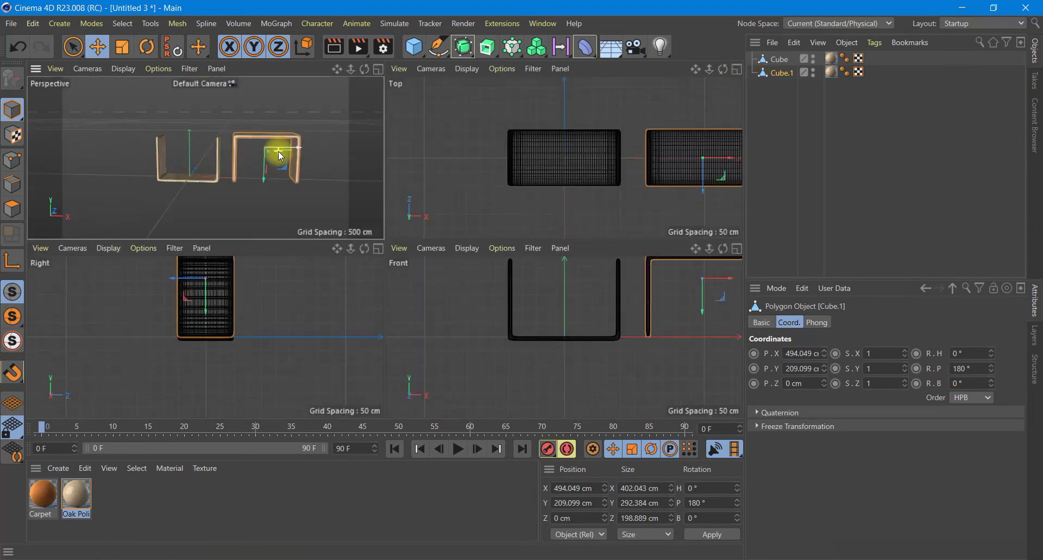
left_click(377, 69)
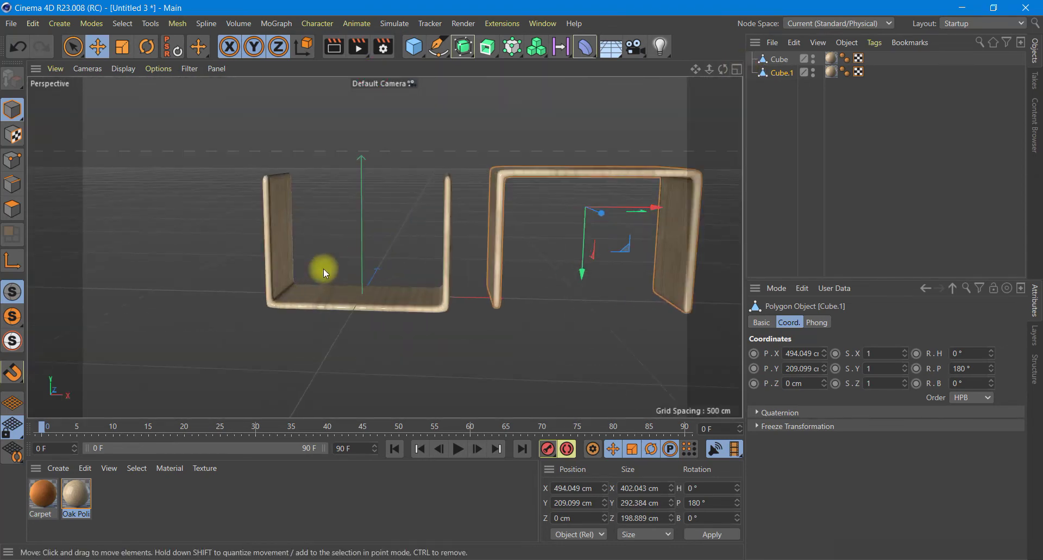
scroll(324, 269, "up", 4)
mouse_move(722, 69)
left_mouse_down()
mouse_move(520, 295)
mouse_move(531, 295)
left_mouse_up()
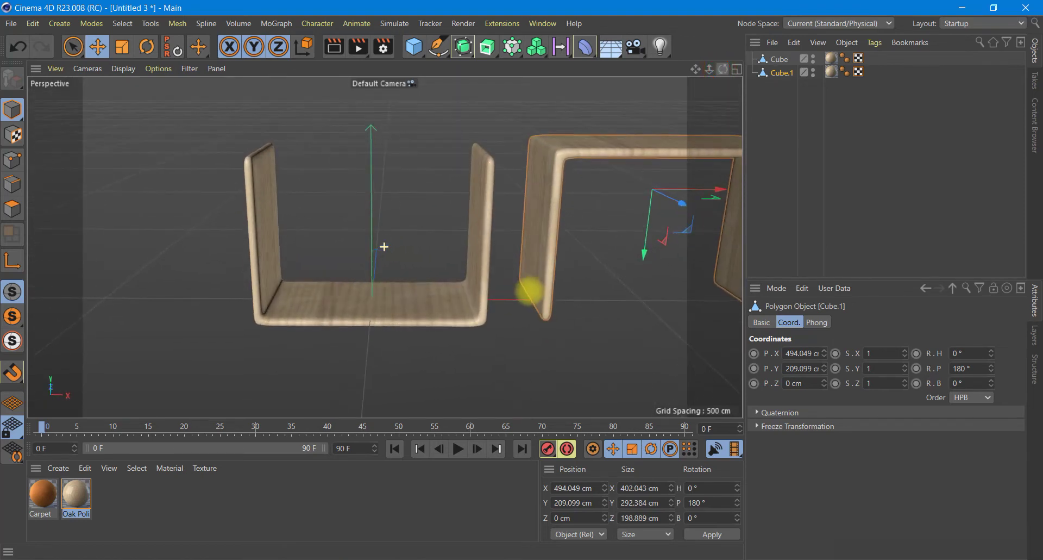
- Add Cube.2 and size it in the Front view to 375.7 × 66 × 200 cm at Y 167 cm
left_click(415, 47)
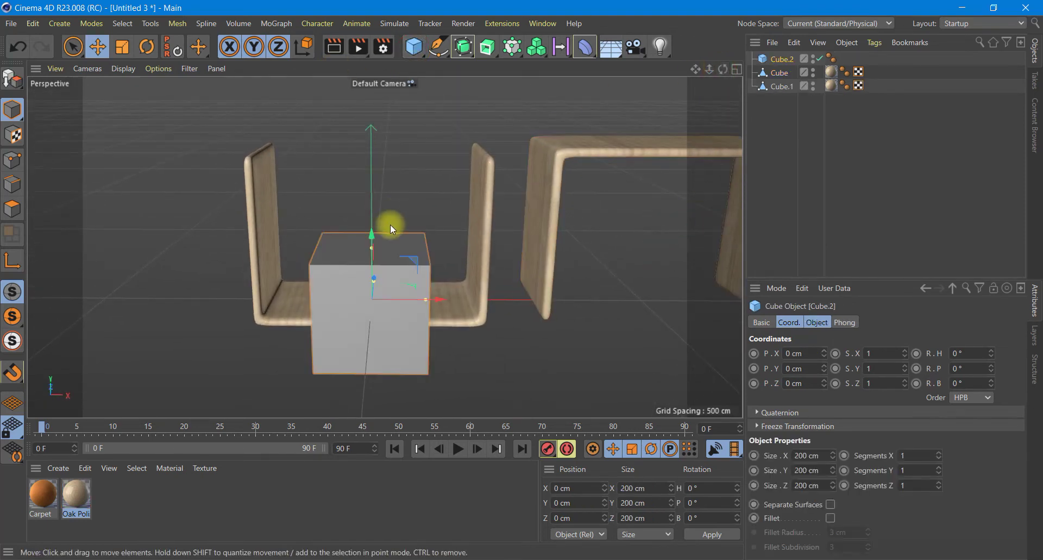
left_click(737, 69)
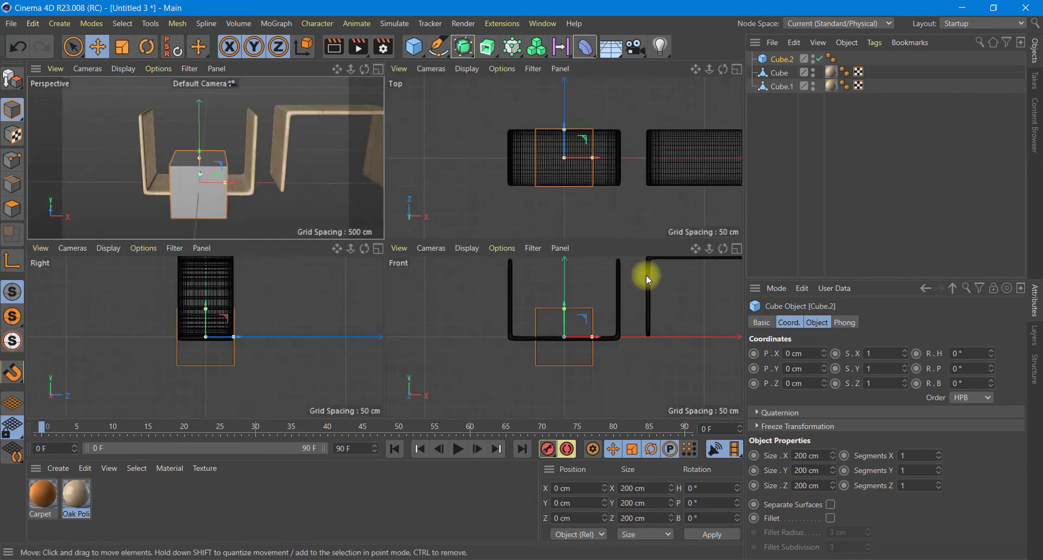
left_click(737, 248)
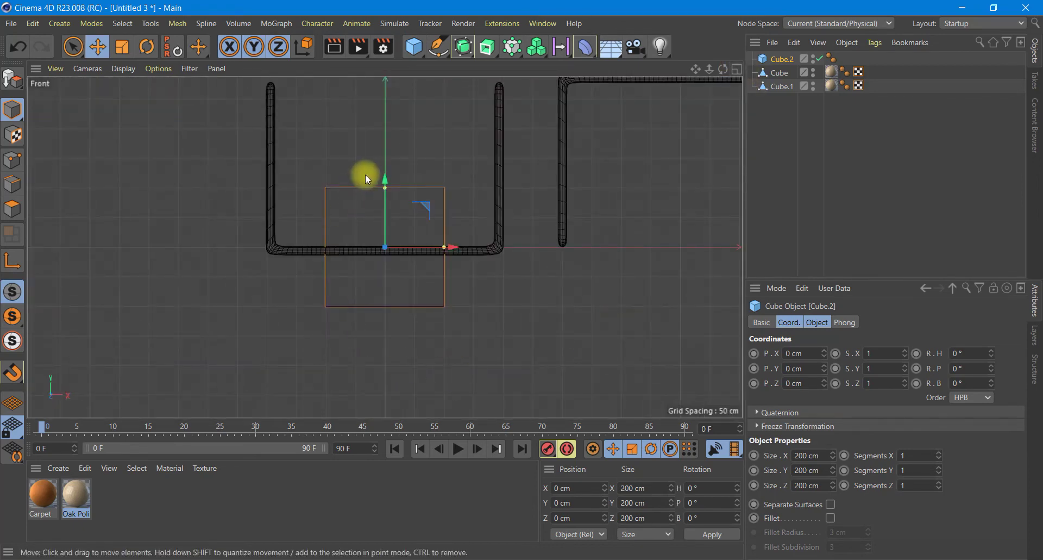
left_click_drag(386, 222, 392, 123)
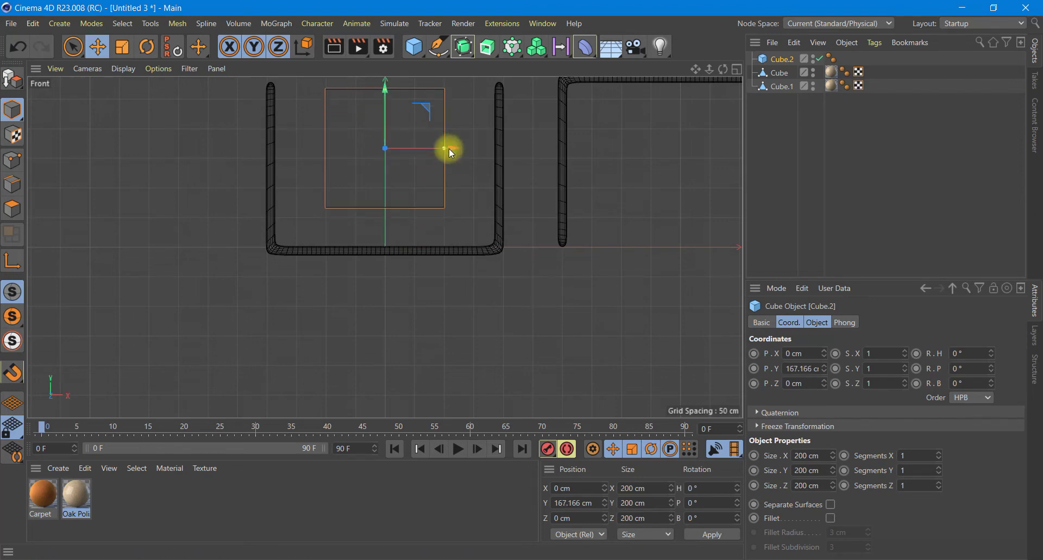
left_click_drag(445, 148, 497, 158)
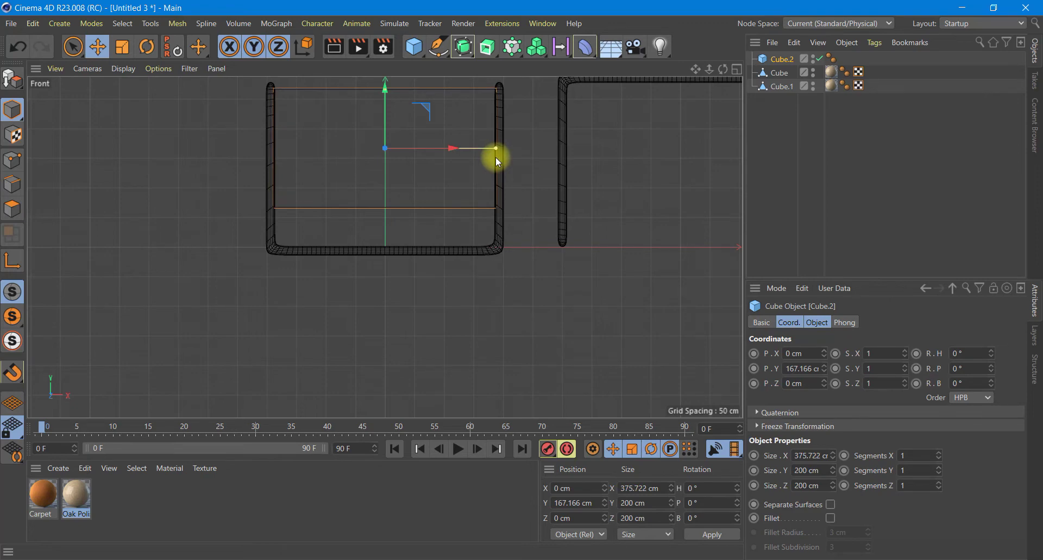
left_click_drag(385, 87, 383, 129)
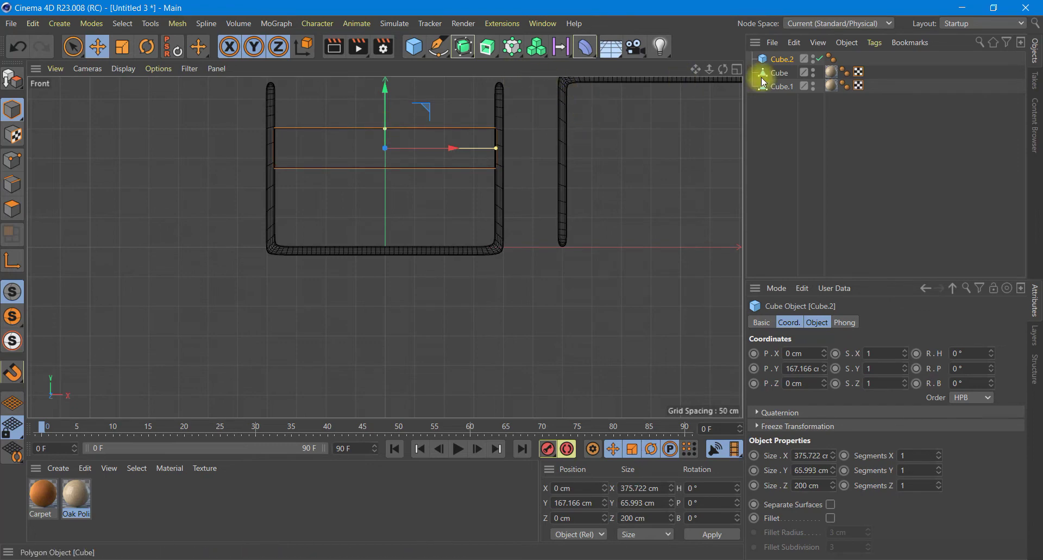
left_click(737, 69)
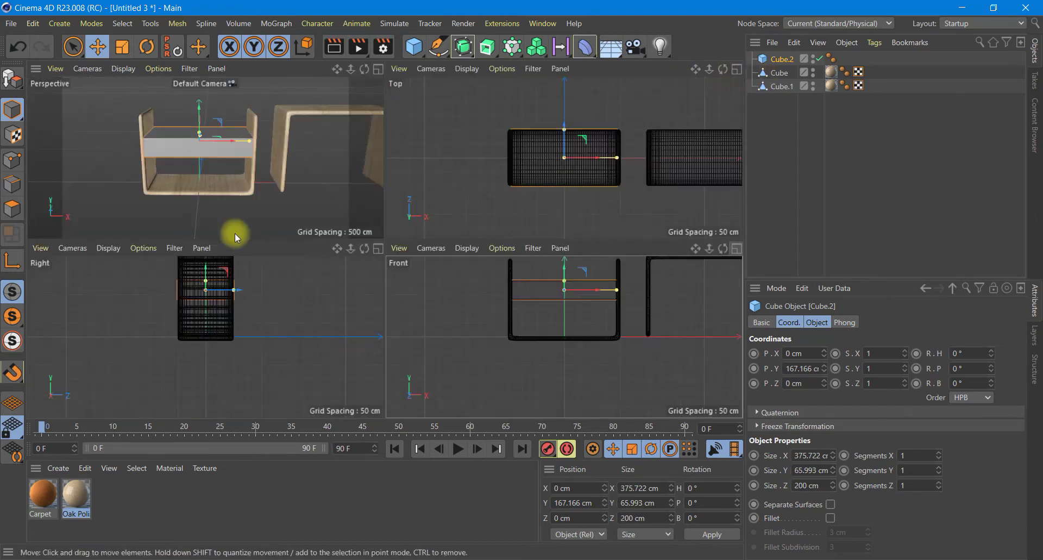
left_click(378, 69)
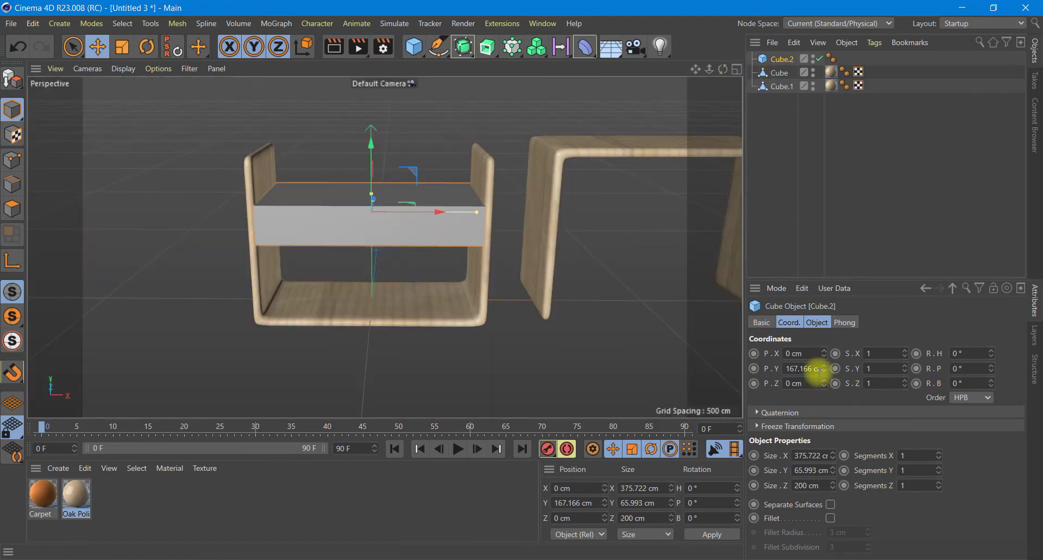
- Set the shelf's Size Y to 30 cm
left_click(818, 322)
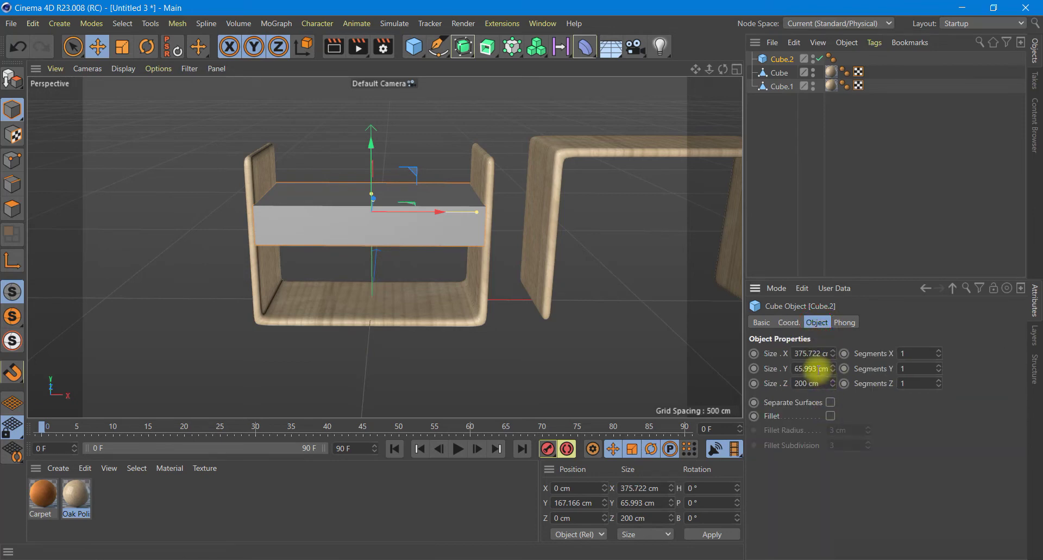
left_click_drag(821, 371, 752, 369)
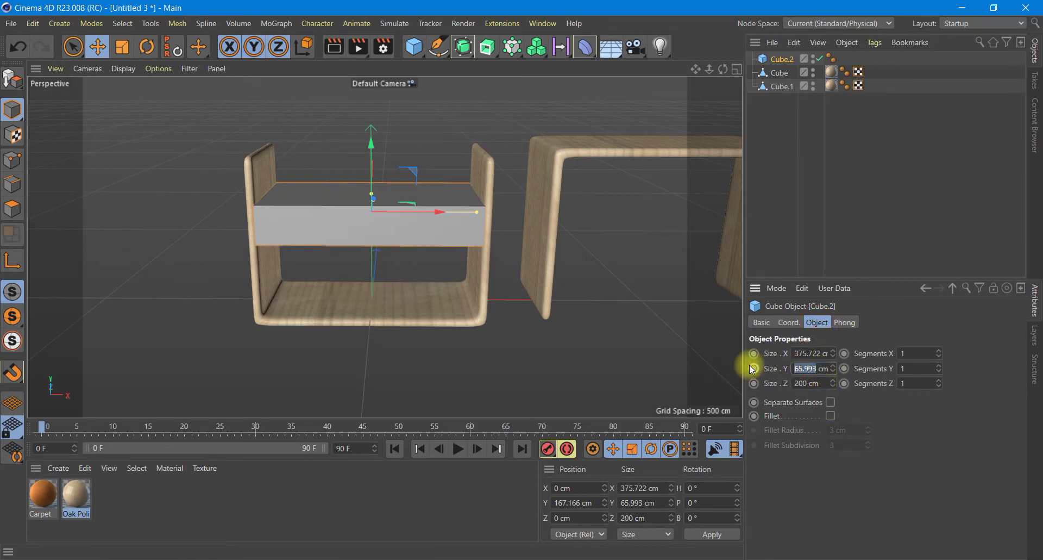
type("30")
key("Return")
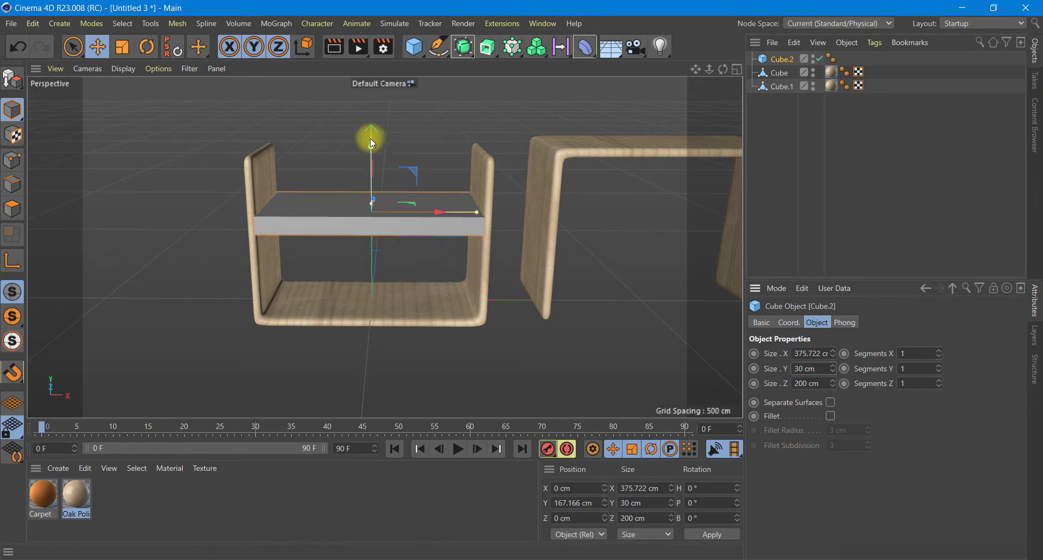
- Lower the shelf to Y 149.2 cm, enable Fillet, and apply Oak Polished - White
left_click_drag(371, 142, 370, 152)
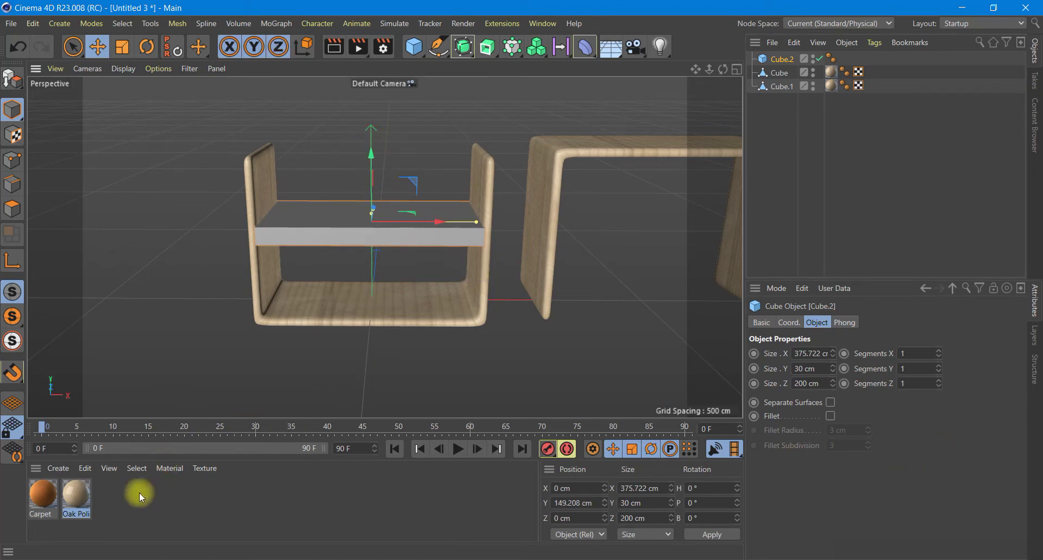
left_click(830, 416)
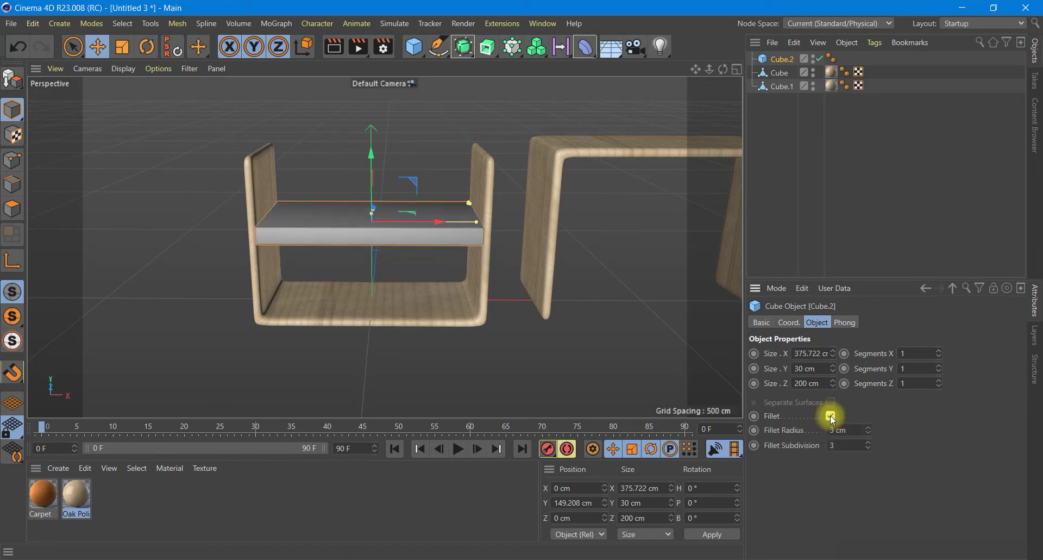
mouse_move(76, 494)
left_mouse_down()
mouse_move(805, 81)
mouse_move(793, 60)
left_mouse_up()
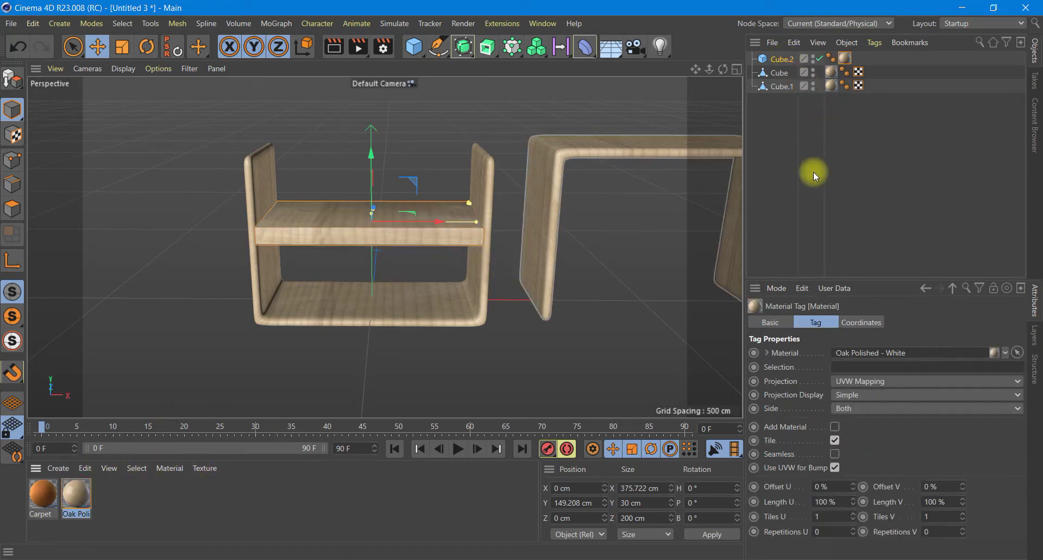
- Copy the shelf upward as Cube.3 and set its Size Y to 45 cm
left_click_drag(371, 156, 372, 143)
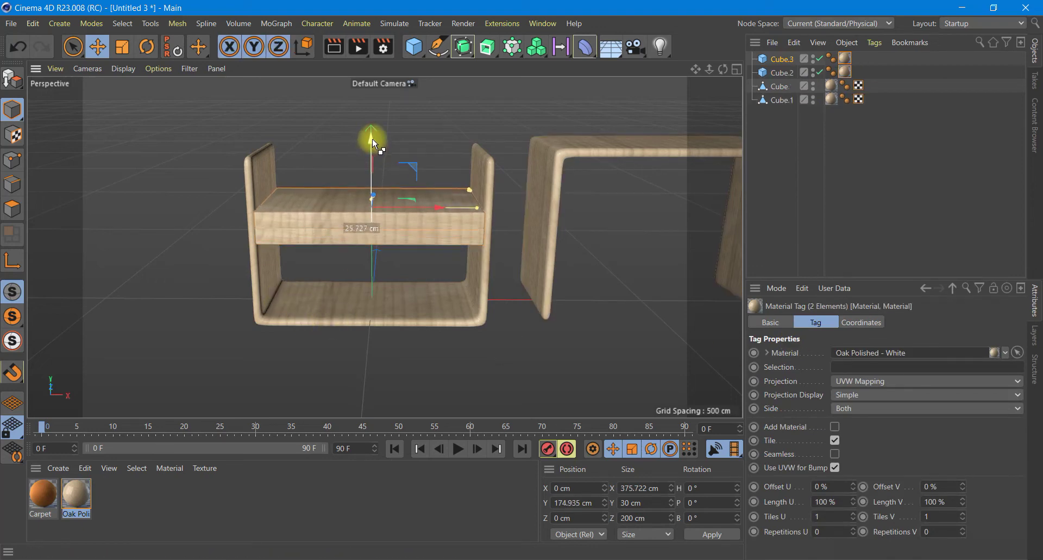
left_click(782, 57)
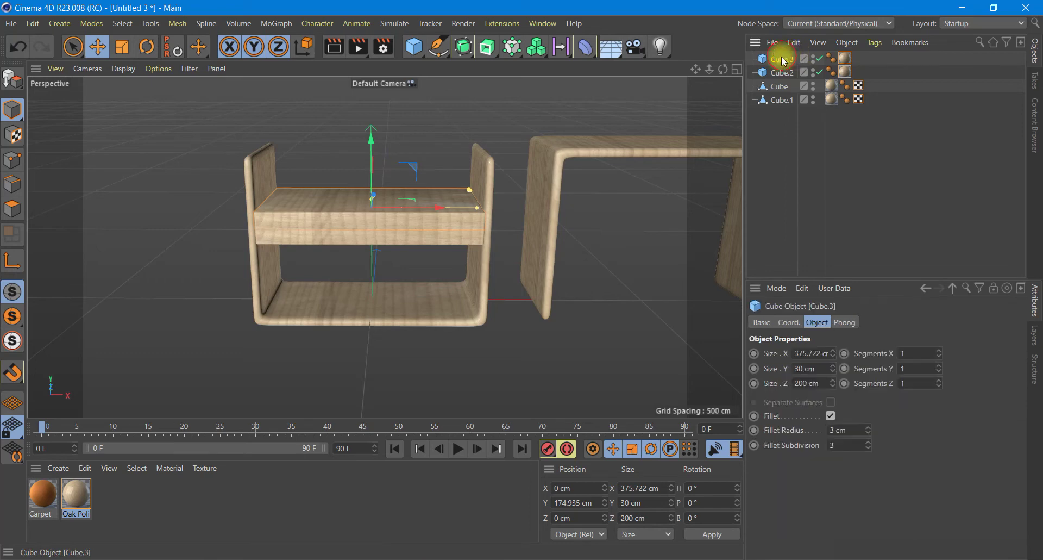
left_click(826, 370)
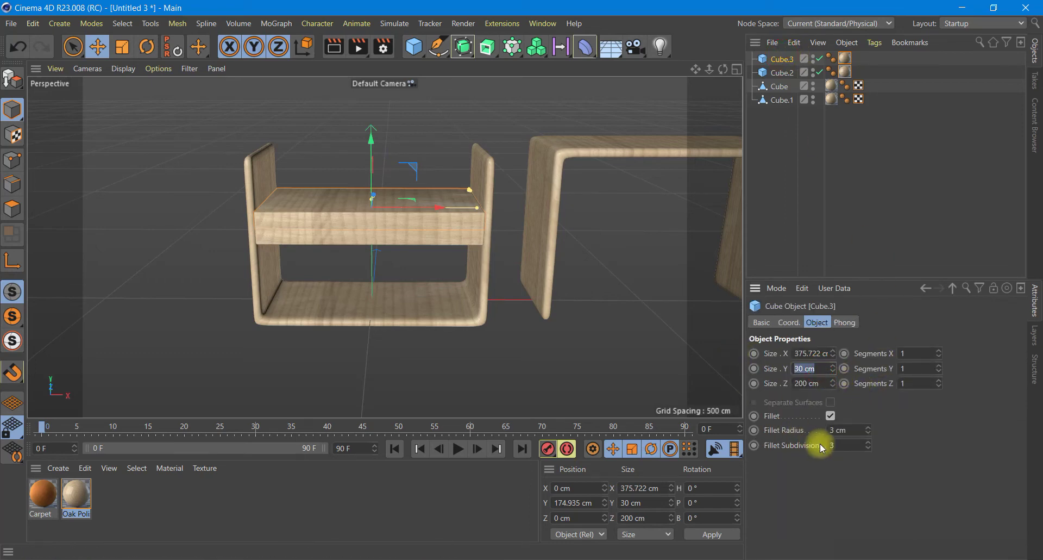
type("45")
key("Return")
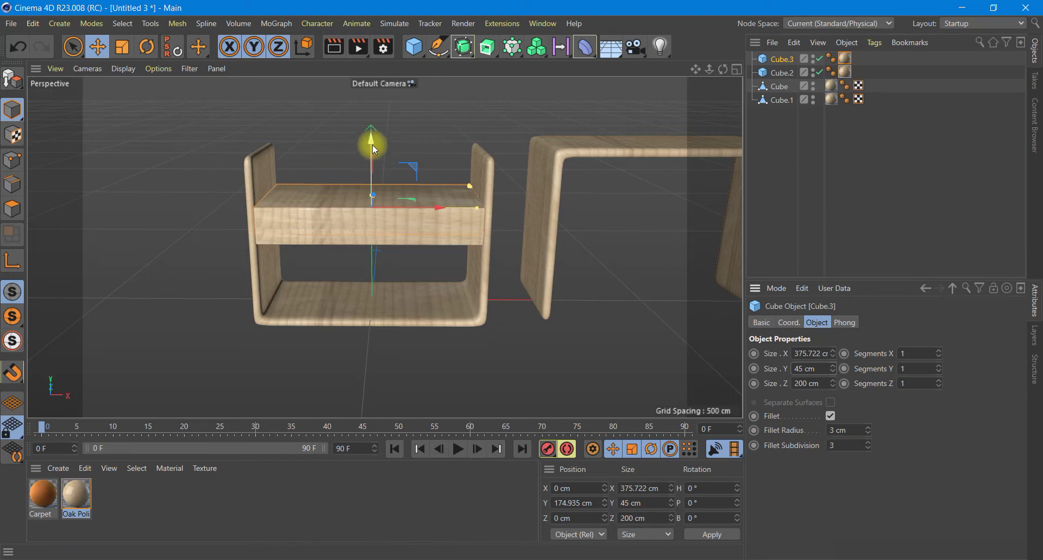
- Raise Cube.3 to Y 180.3 cm, apply the Carpet material, and render a preview
left_click_drag(373, 144, 374, 142)
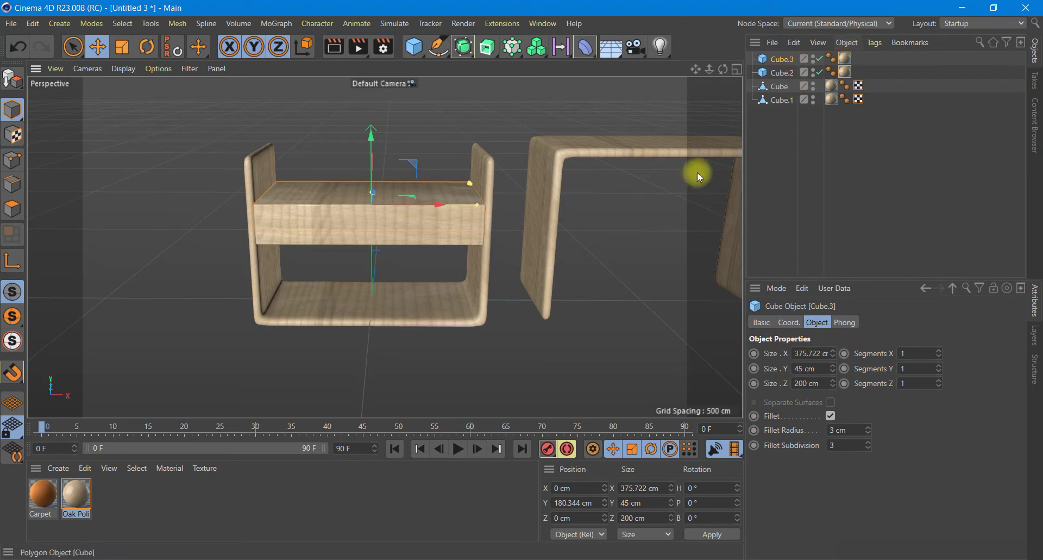
left_click_drag(18, 511, 845, 58)
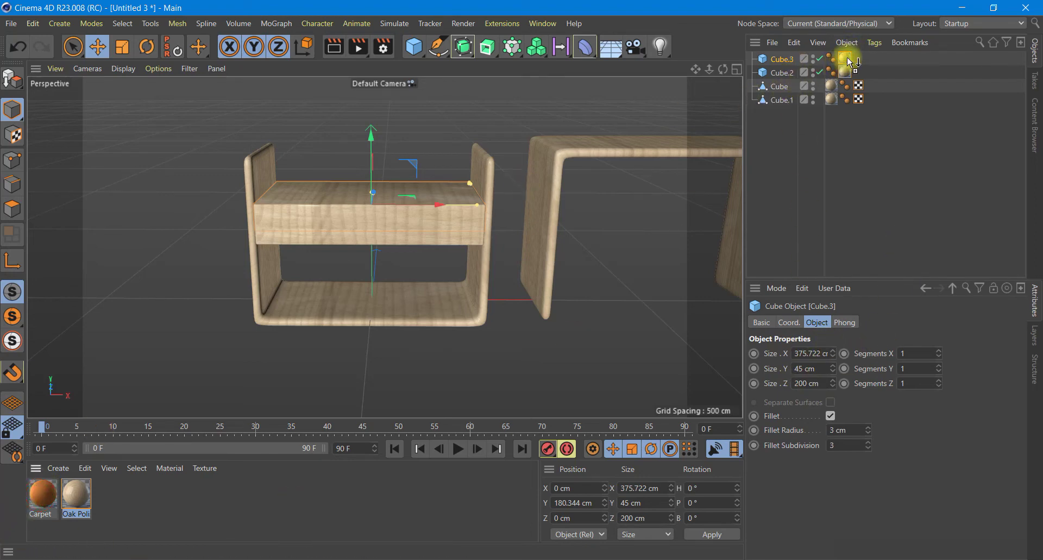
left_click(334, 46)
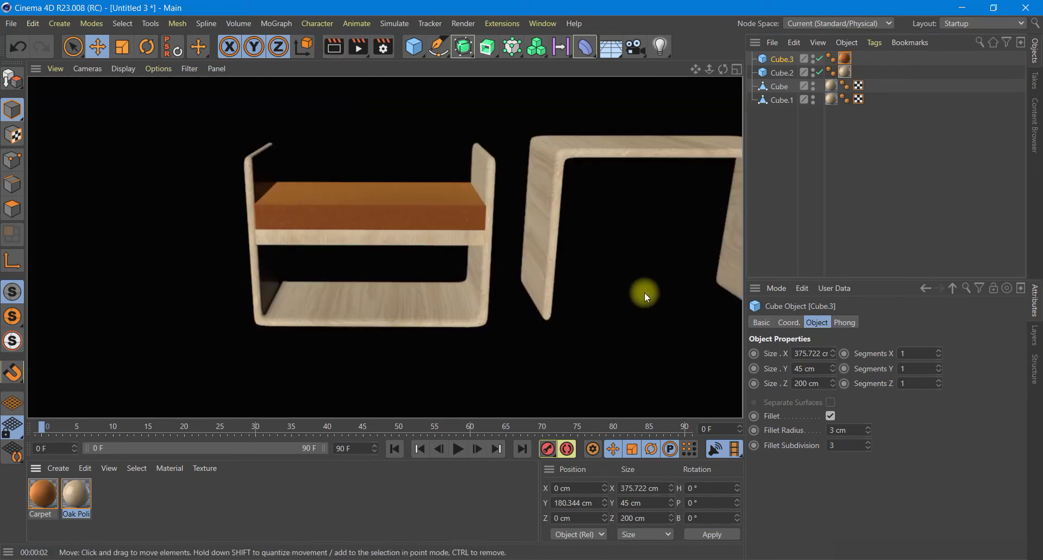
- Add a Taper deformer under Cube.3 and give the cushion a 5 cm fillet with 10 subdivisions
left_click(585, 46)
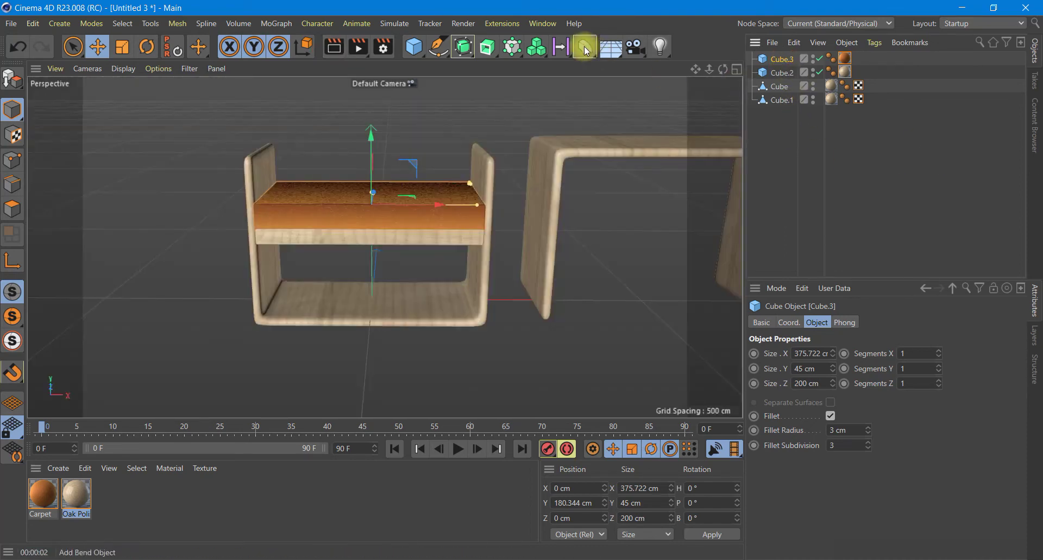
left_click(905, 62, "shift")
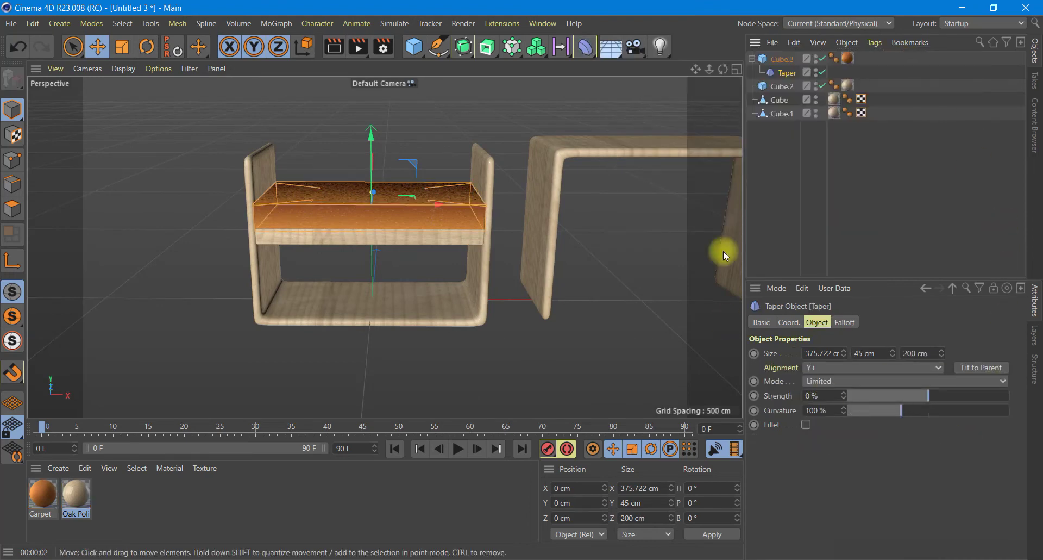
left_click(779, 58)
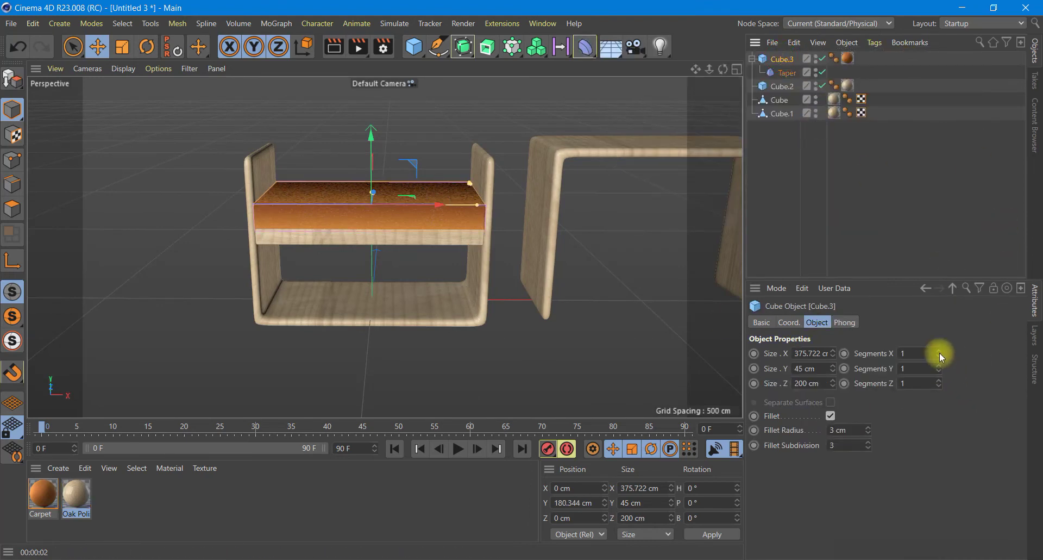
double_click(851, 429)
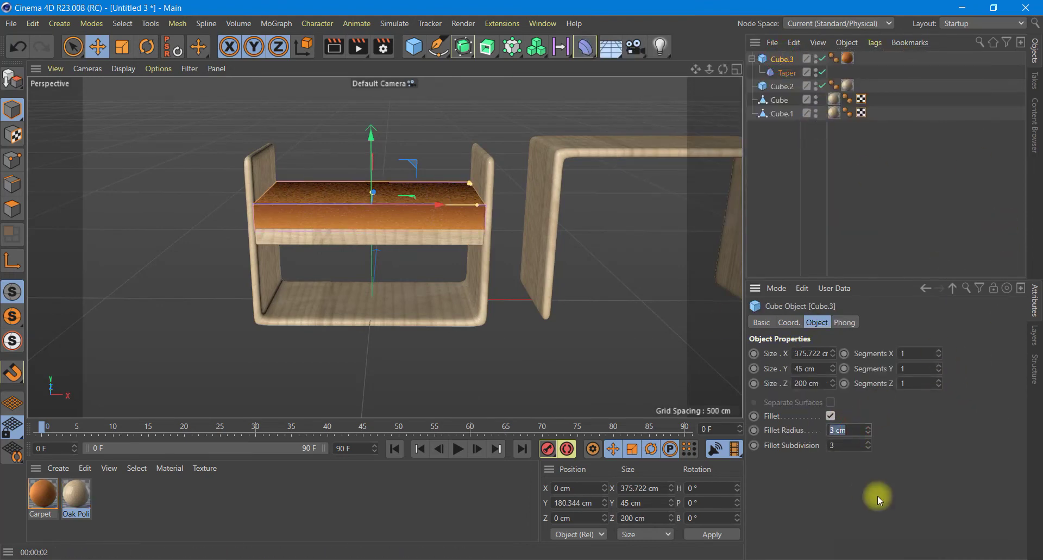
type("5")
left_click(842, 445)
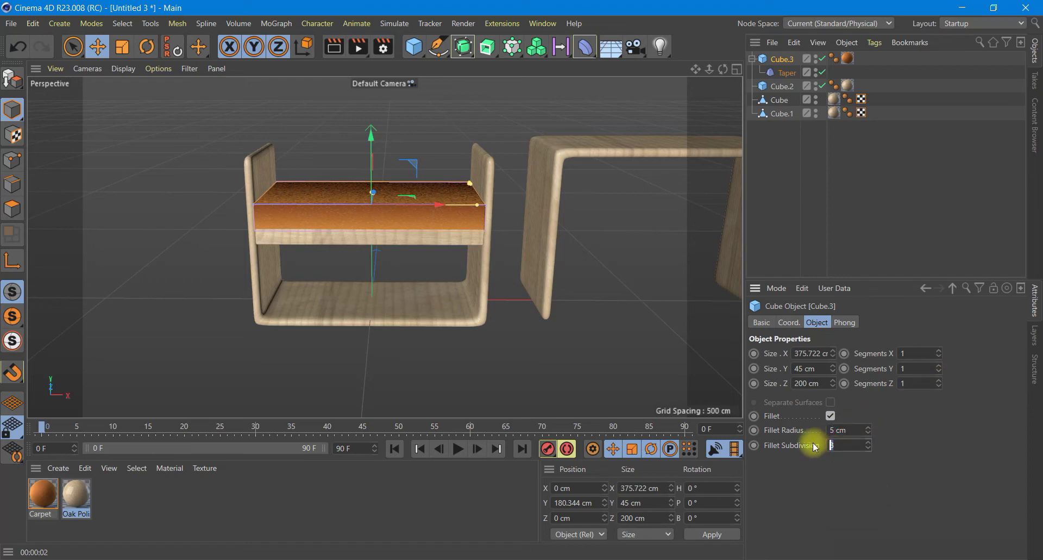
type("10")
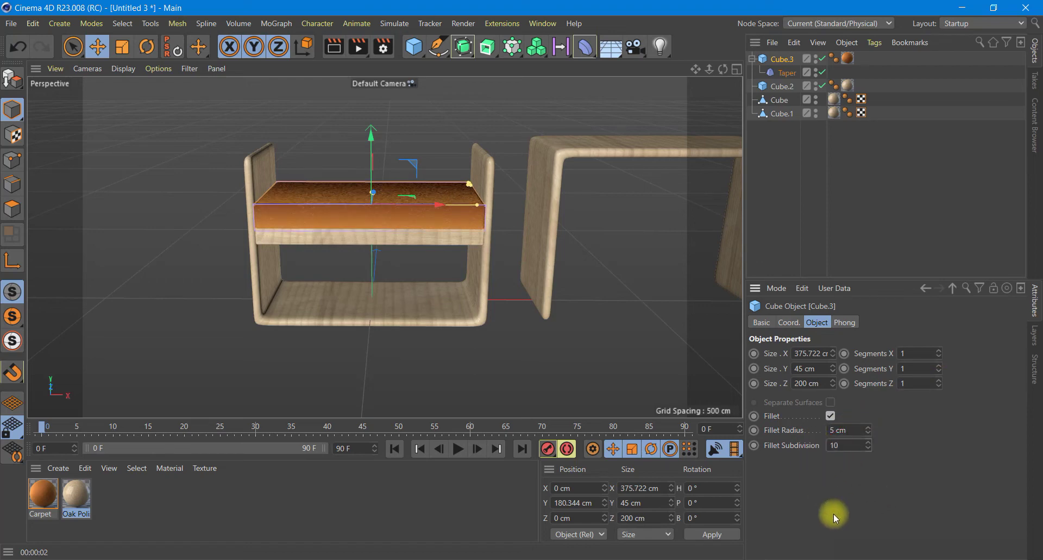
- Set the Taper to 0% curvature, Fillet on, 5% strength, and render a preview
left_click(779, 72)
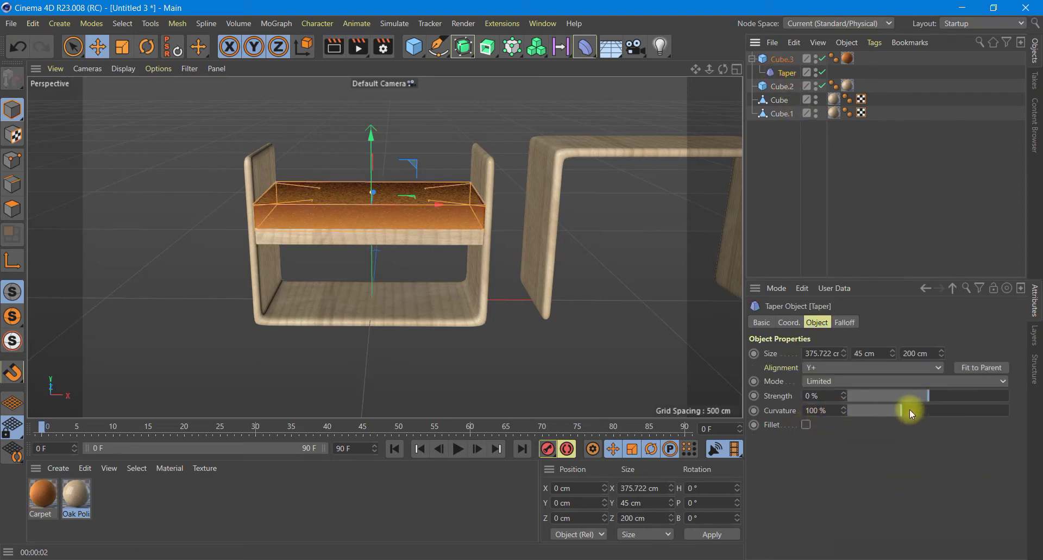
left_click_drag(903, 415, 849, 411)
left_click(806, 425)
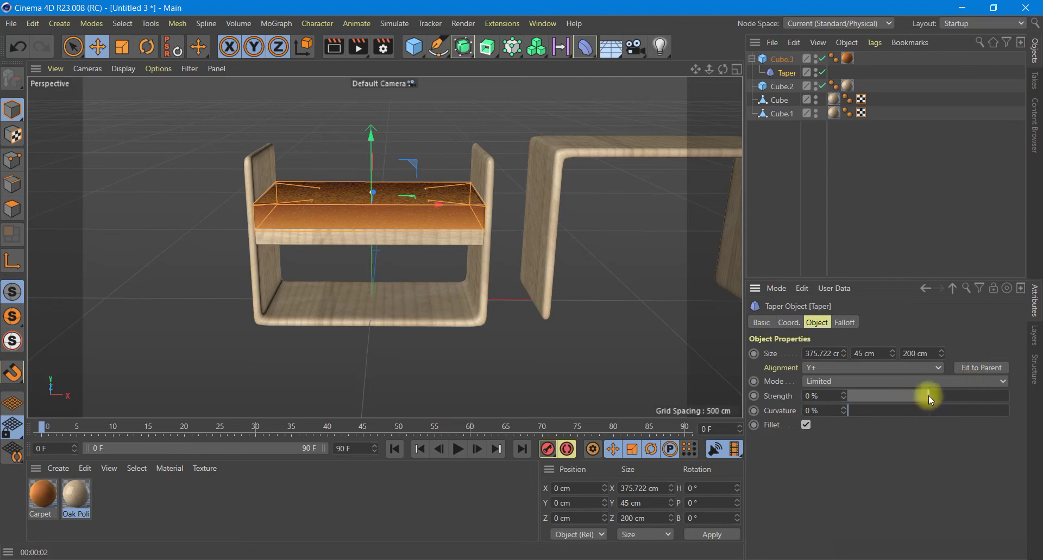
left_click_drag(928, 395, 933, 396)
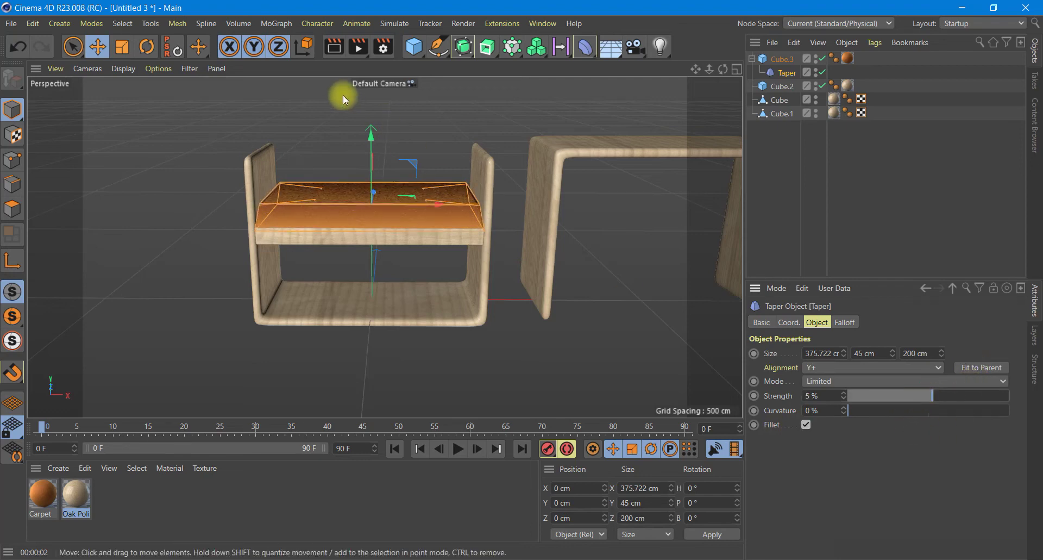
left_click(333, 47)
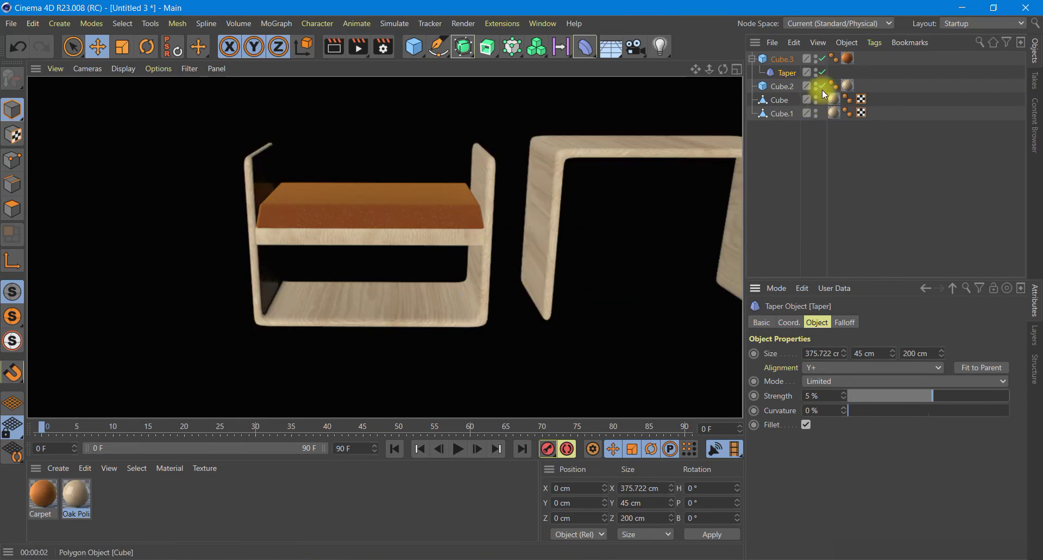
- Duplicate shelf Cube.2 and cushion Cube.3 and slide the copies to X 491.12 cm in the second frame
left_click(817, 71)
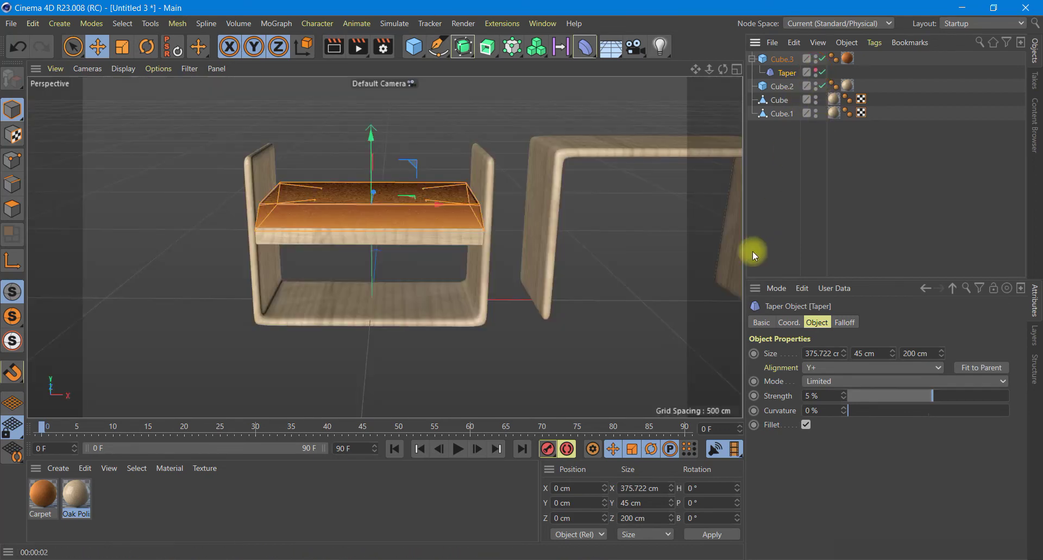
left_click(754, 59)
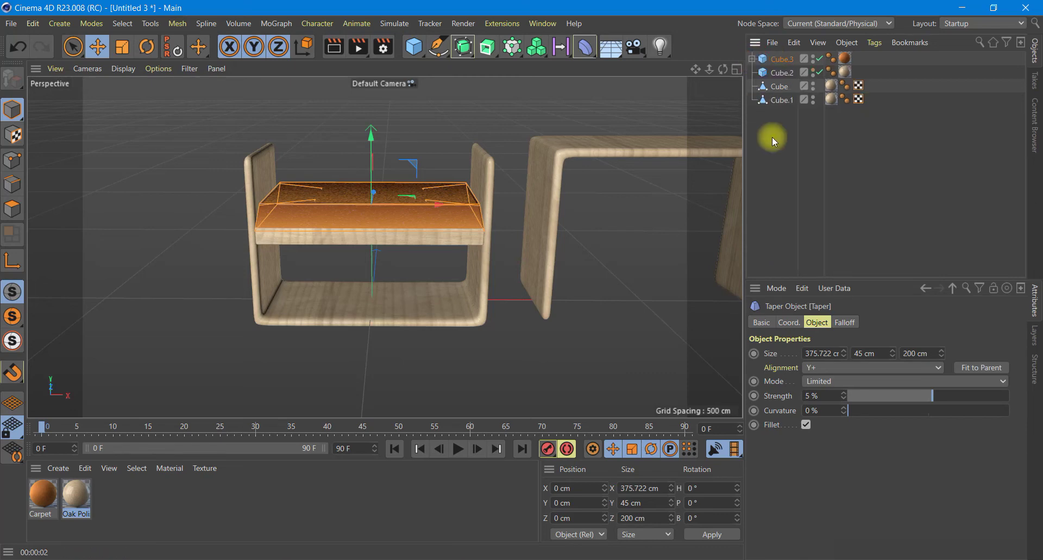
left_click(780, 72)
left_click(779, 59)
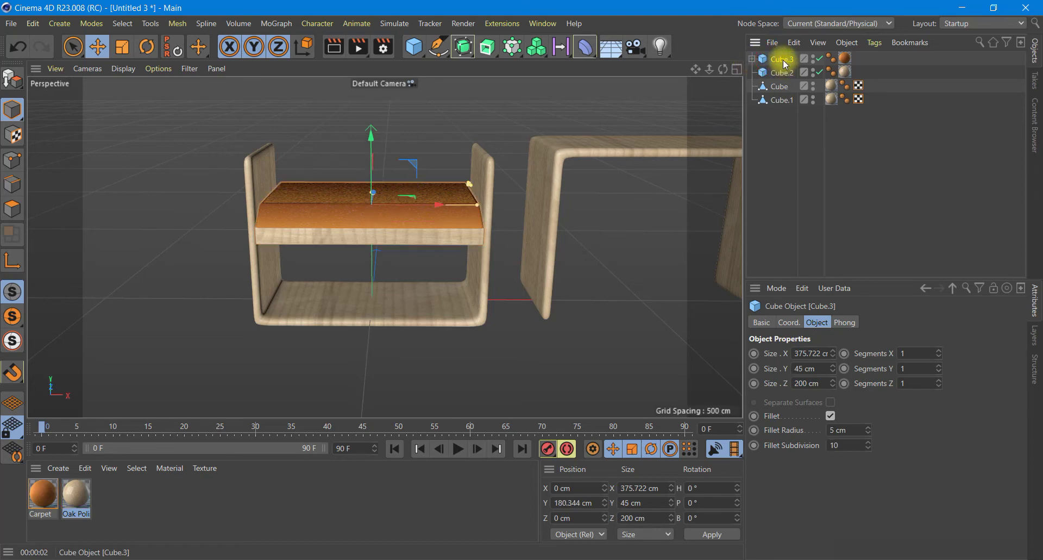
left_click(786, 80, "shift")
left_click_drag(785, 80, 779, 154, "ctrl")
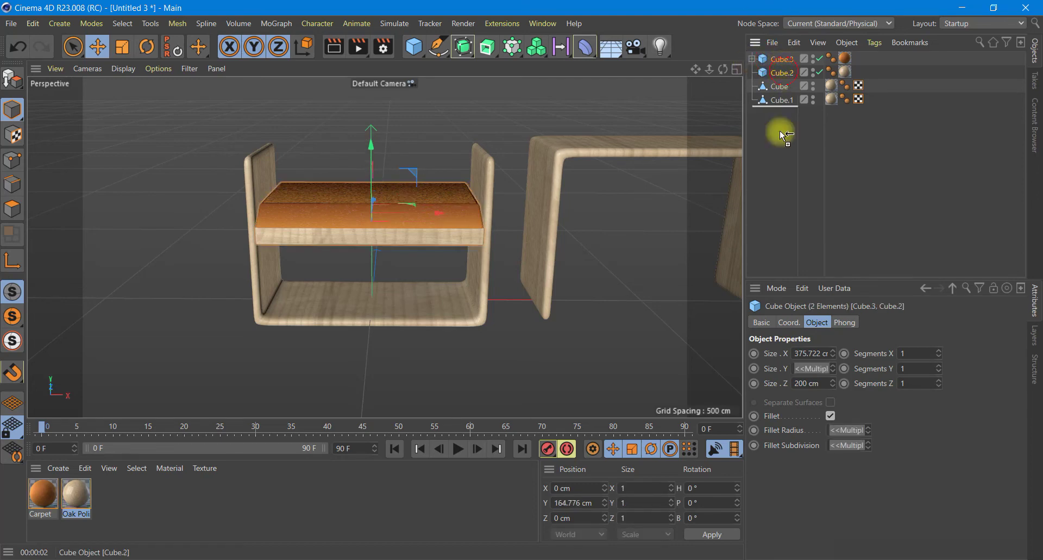
mouse_move(425, 213)
left_mouse_down()
mouse_move(709, 219)
mouse_move(694, 213)
left_mouse_up()
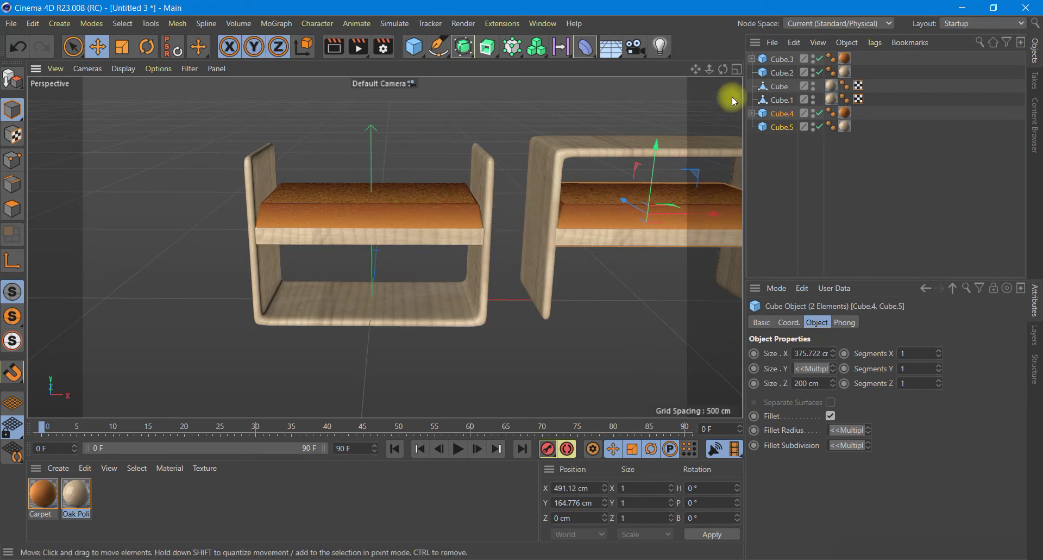
left_click_drag(696, 68, 338, 283)
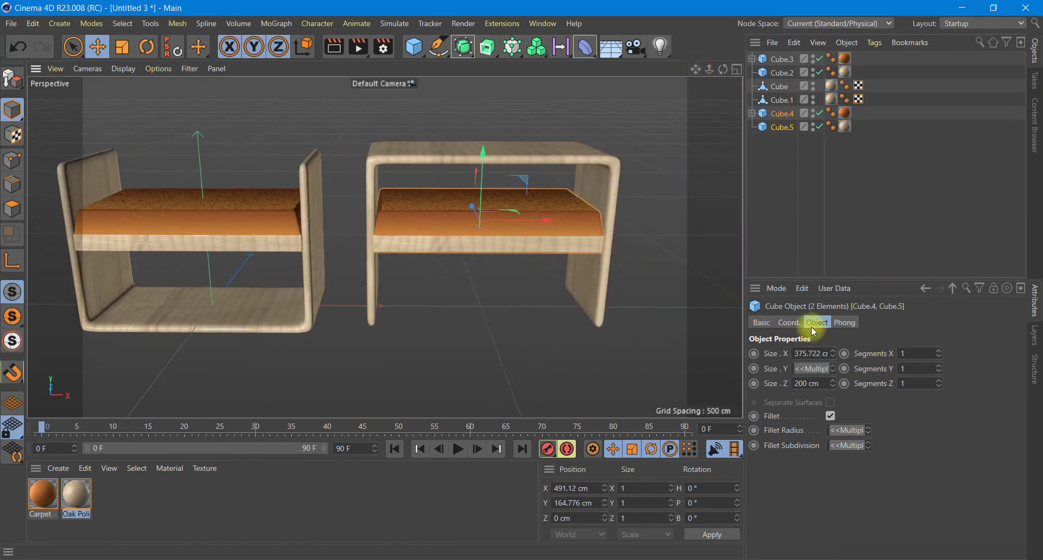
- Set the copied shelf and cushion's pitch rotation to 180°
left_click(788, 322)
left_click(965, 369)
type("180")
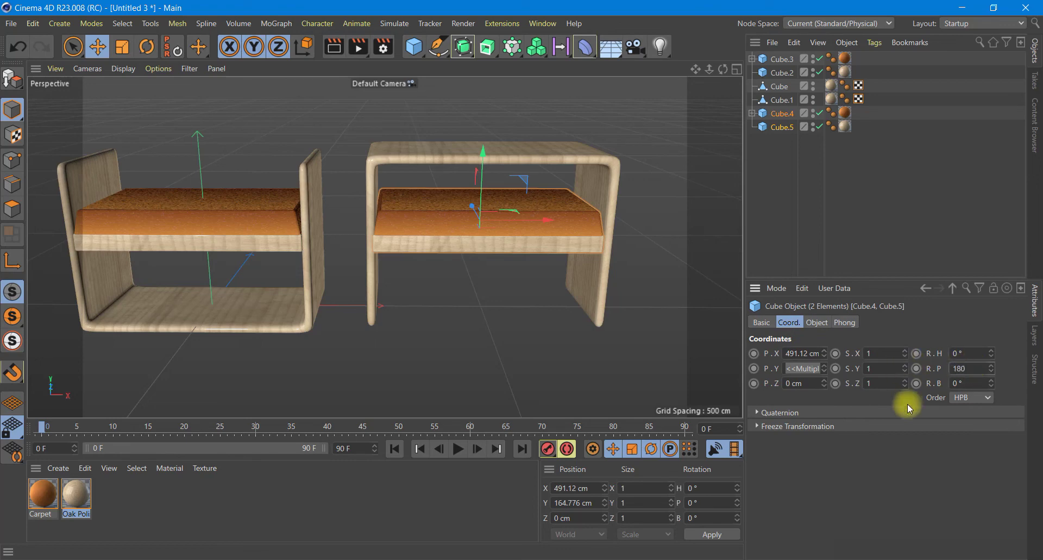
key("Return")
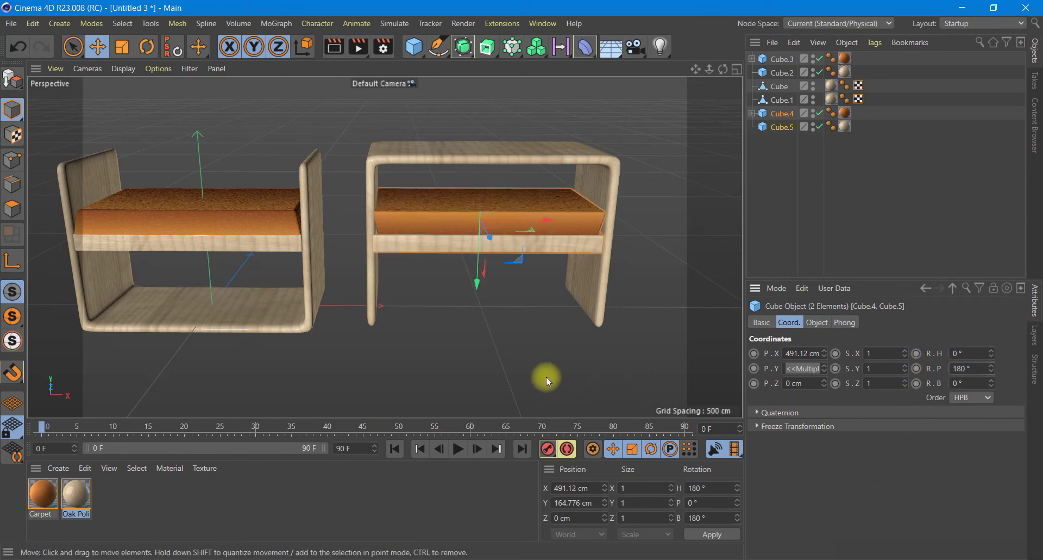
- Lower cushion Cube.4 to Y 117.6 cm beneath the shelf and open the Content Browser
left_click(782, 113)
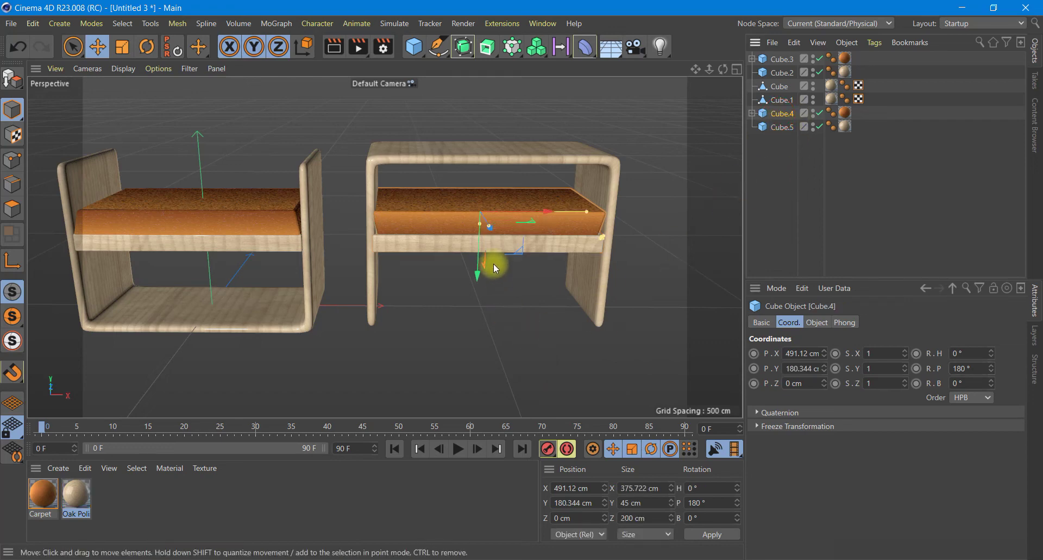
left_click_drag(479, 268, 475, 314)
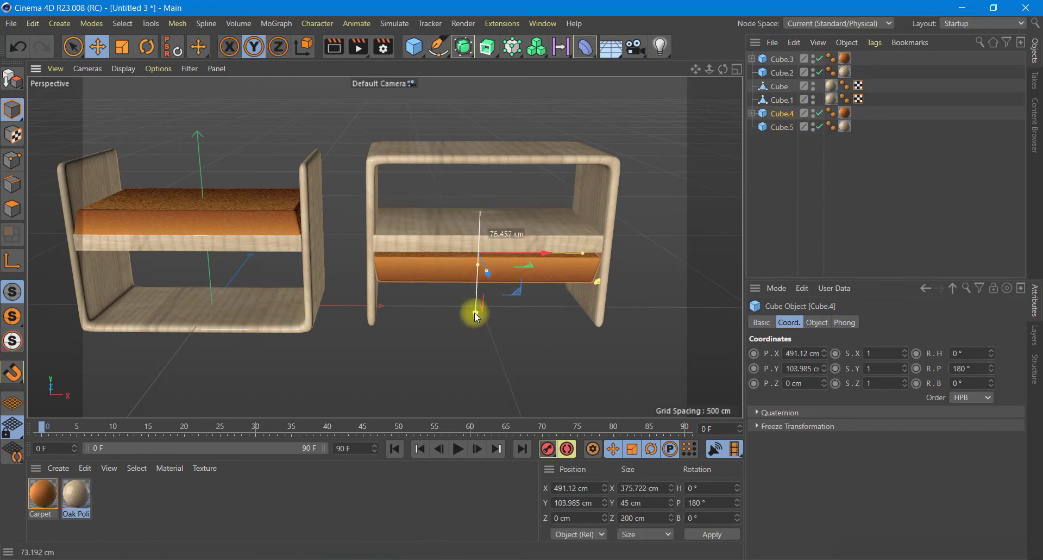
left_click_drag(474, 312, 474, 308)
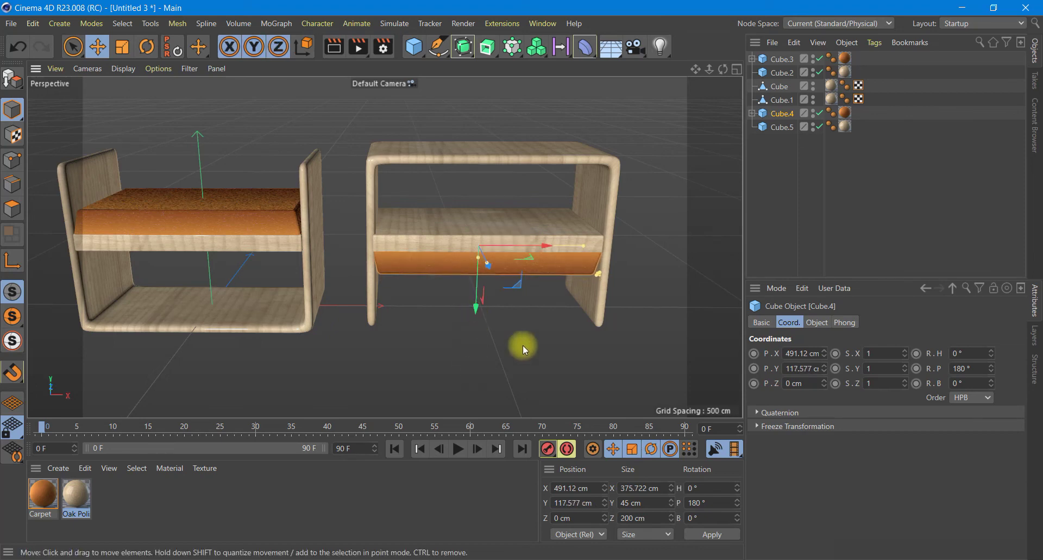
left_click(1034, 111)
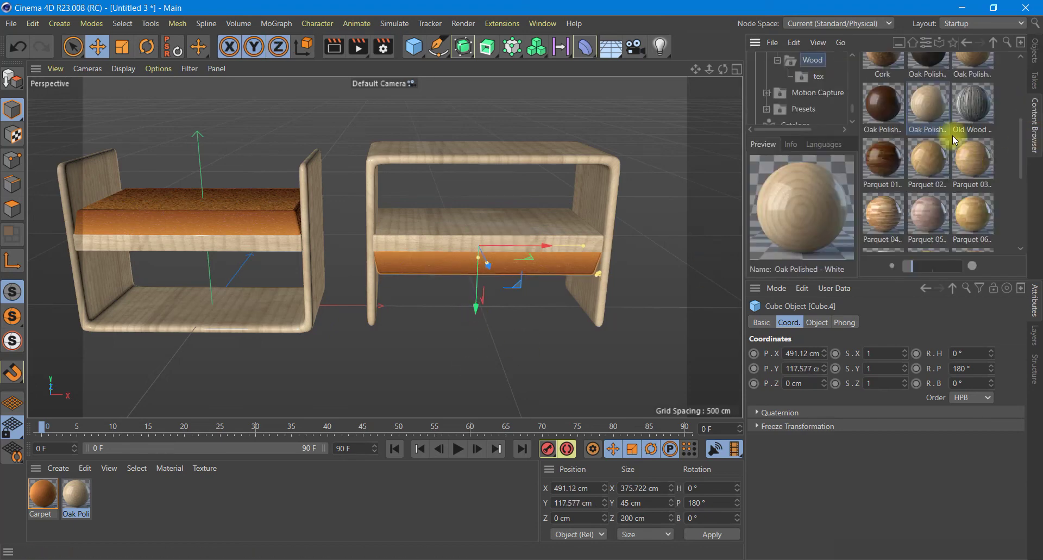
- Drag the Linen preset from the Fabric library into the Material Manager as Fabric-Linen
scroll(800, 85, "up", 3)
scroll(835, 96, "up", 3)
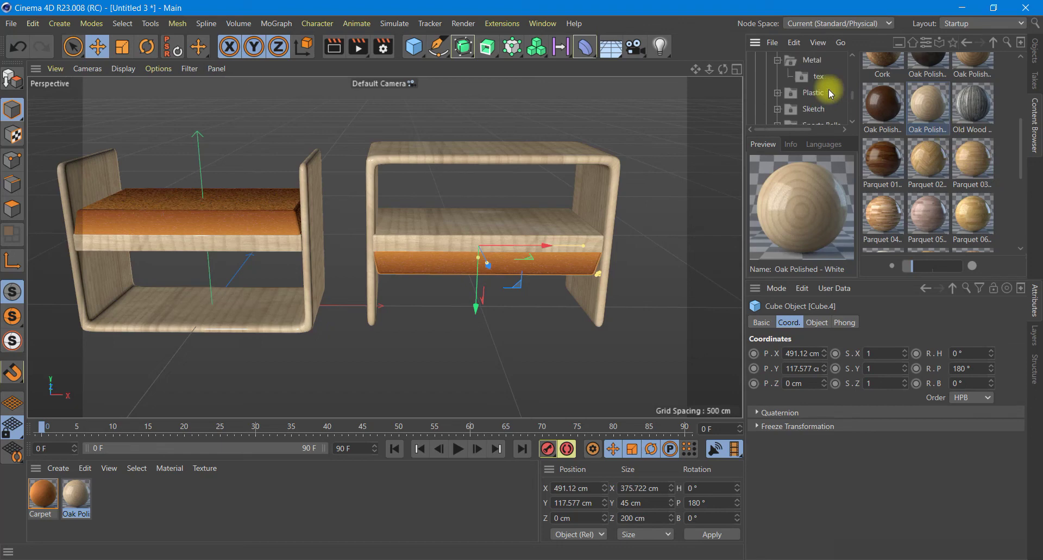
scroll(830, 94, "up", 3)
scroll(830, 93, "up", 3)
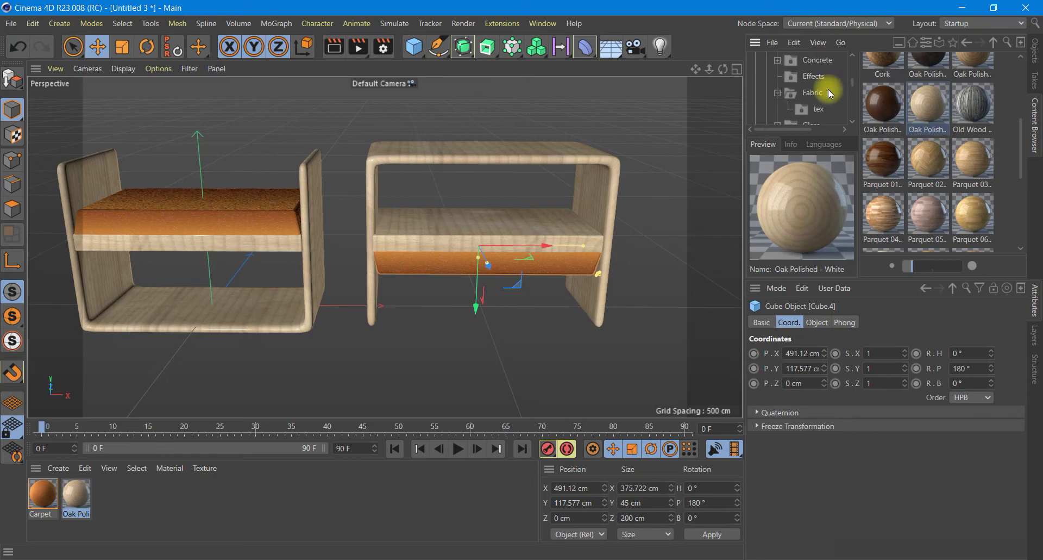
left_click(818, 92)
left_click(984, 136)
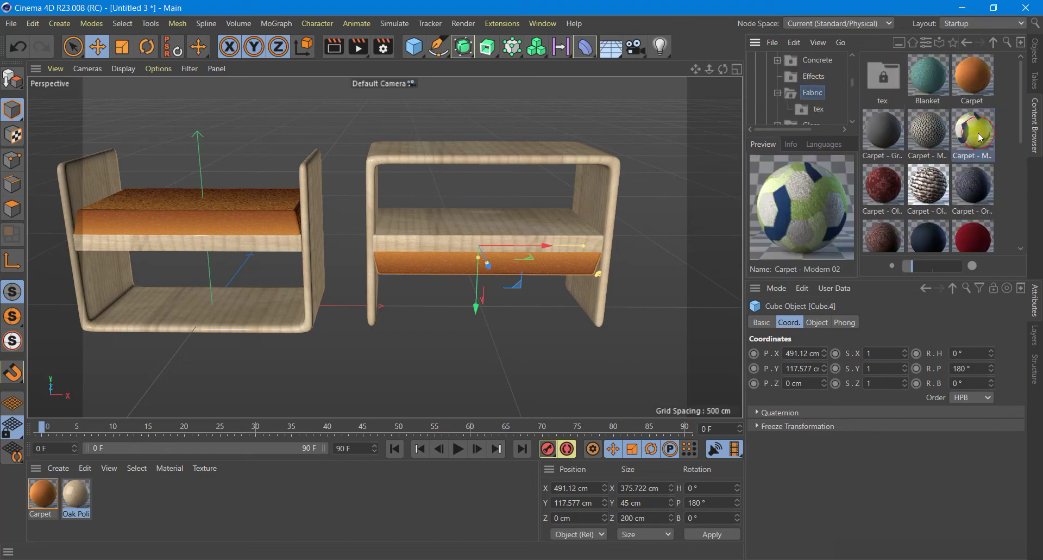
scroll(942, 170, "down", 3)
scroll(942, 170, "down", 2)
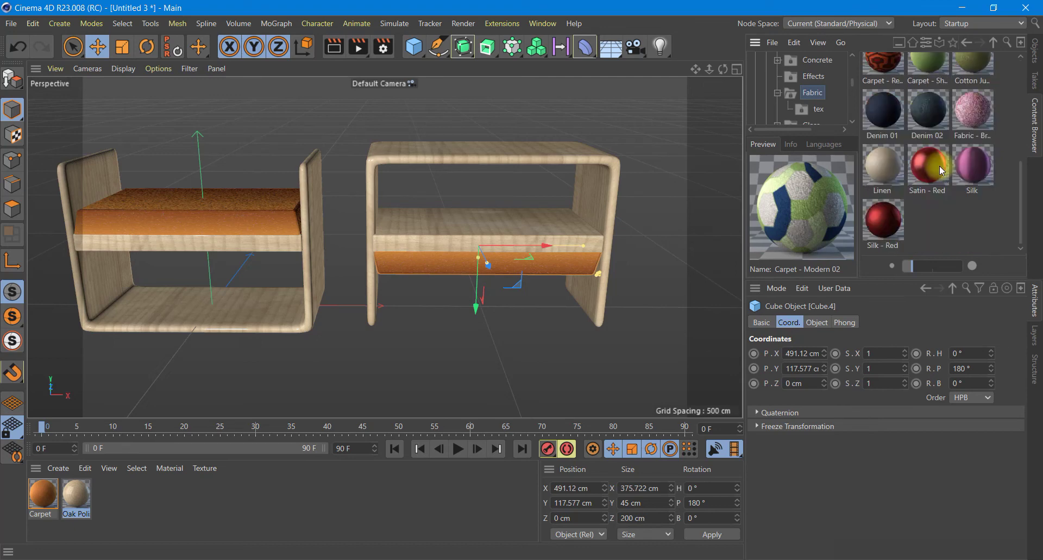
left_click_drag(882, 169, 492, 512)
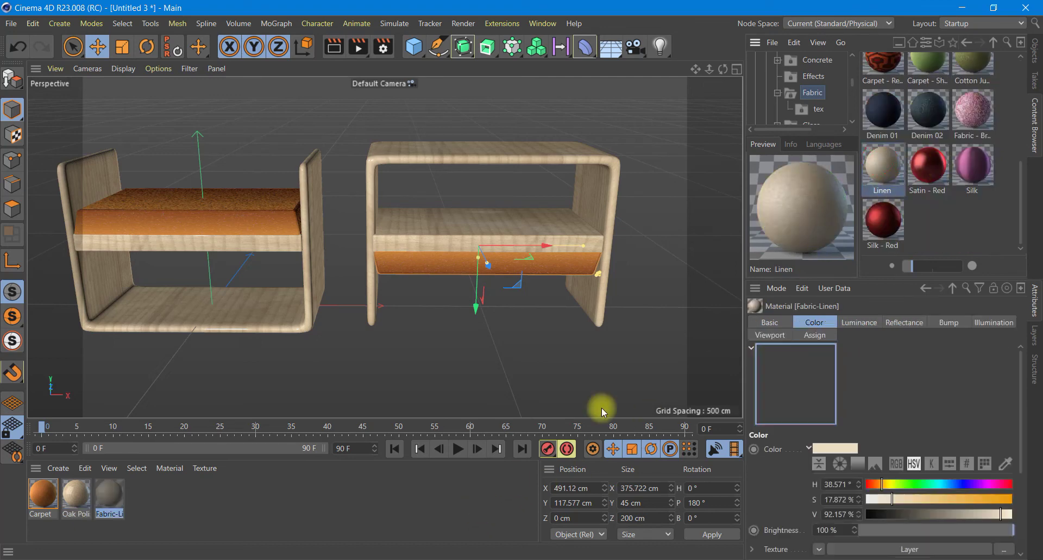
- Apply Fabric-Linen to Cube.4, the lower cushion, and check it in a quick render
left_click(1036, 53)
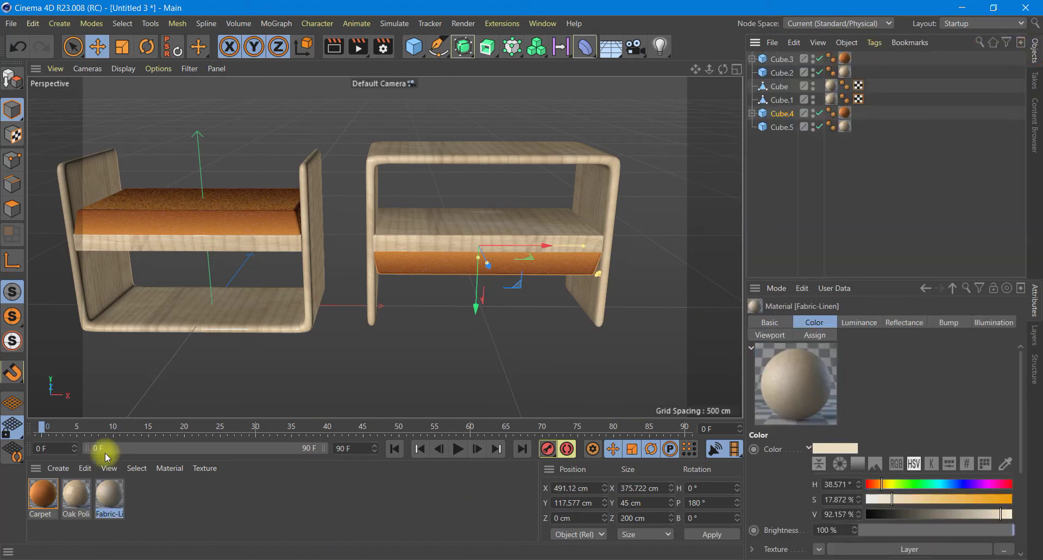
mouse_move(112, 496)
left_mouse_down()
mouse_move(826, 70)
mouse_move(845, 112)
left_mouse_up()
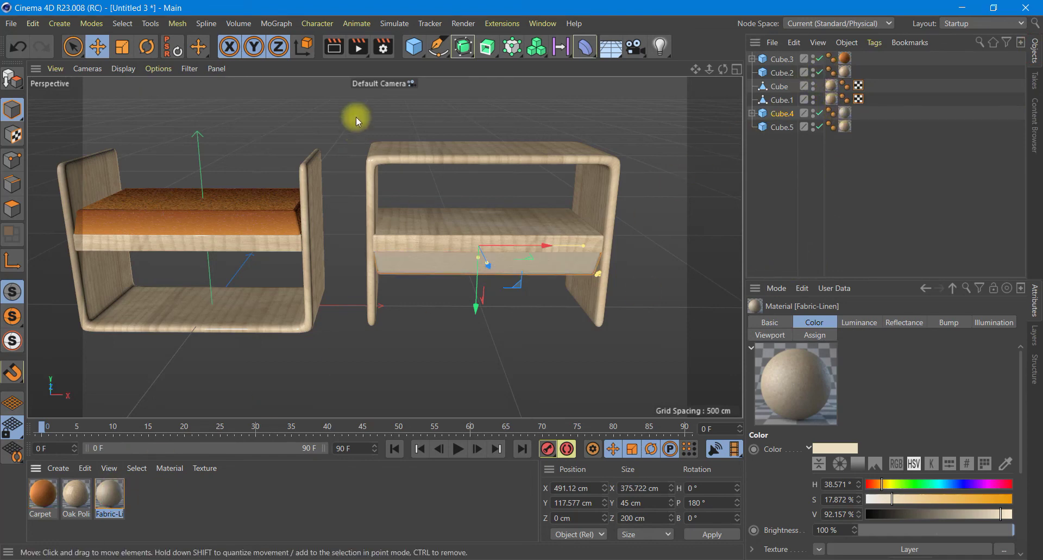
left_click(358, 47)
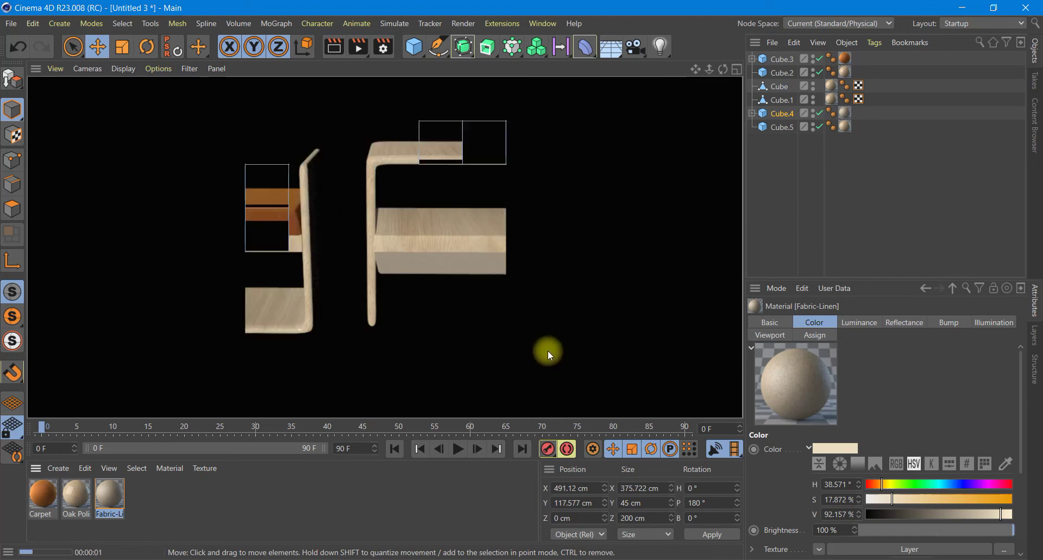
left_click(778, 112)
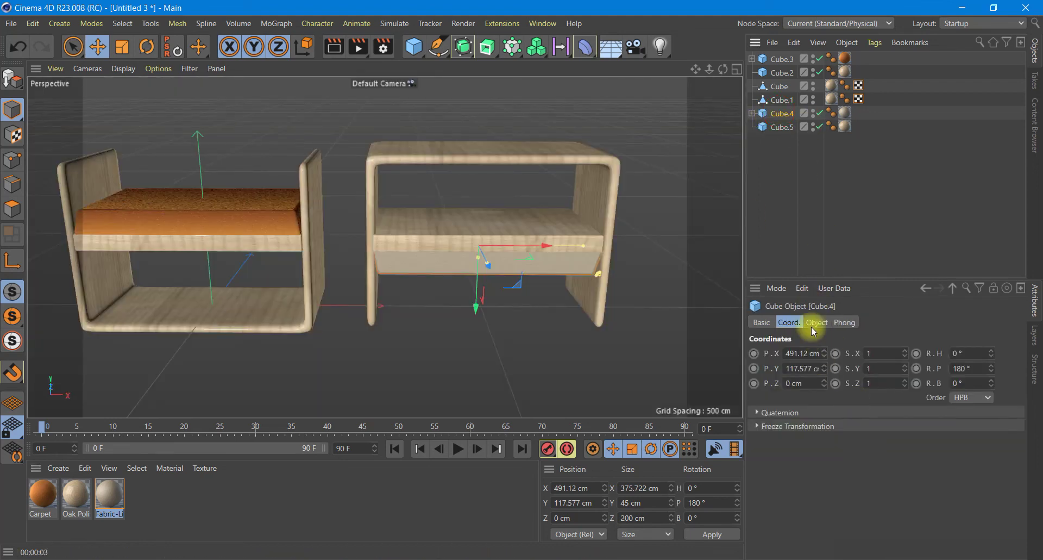
- Set the linen cushion's Size.Y from 45 cm to 30 cm
left_click(817, 322)
left_click(822, 370)
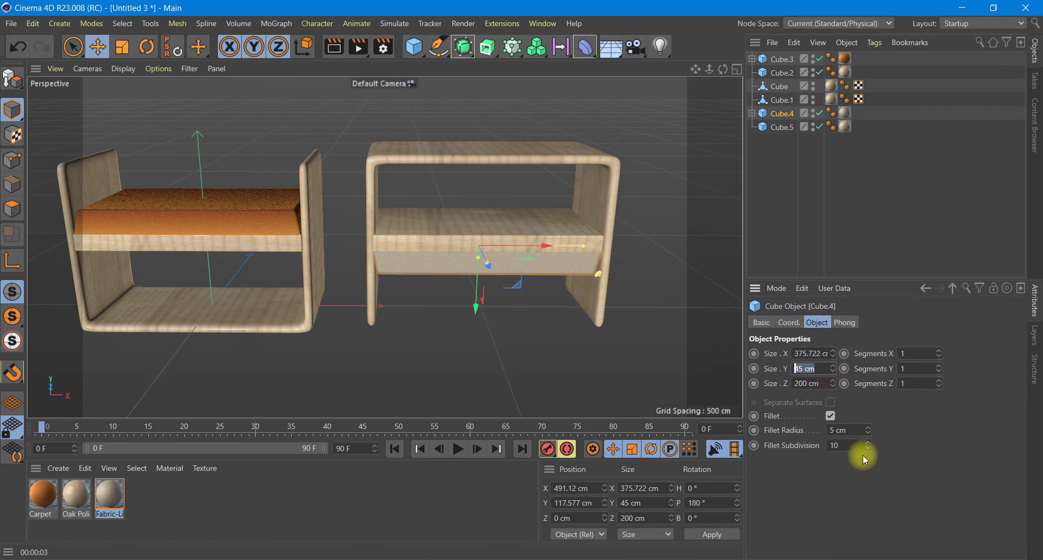
type("30")
left_click(1002, 461)
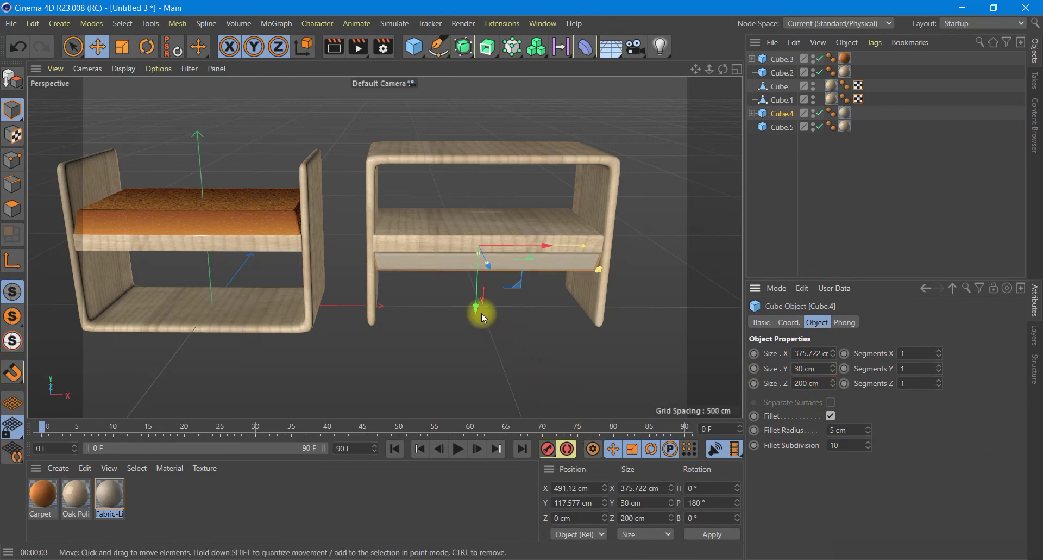
- Raise the cushion along Y to 121.594 cm under the shelf
left_click(475, 309)
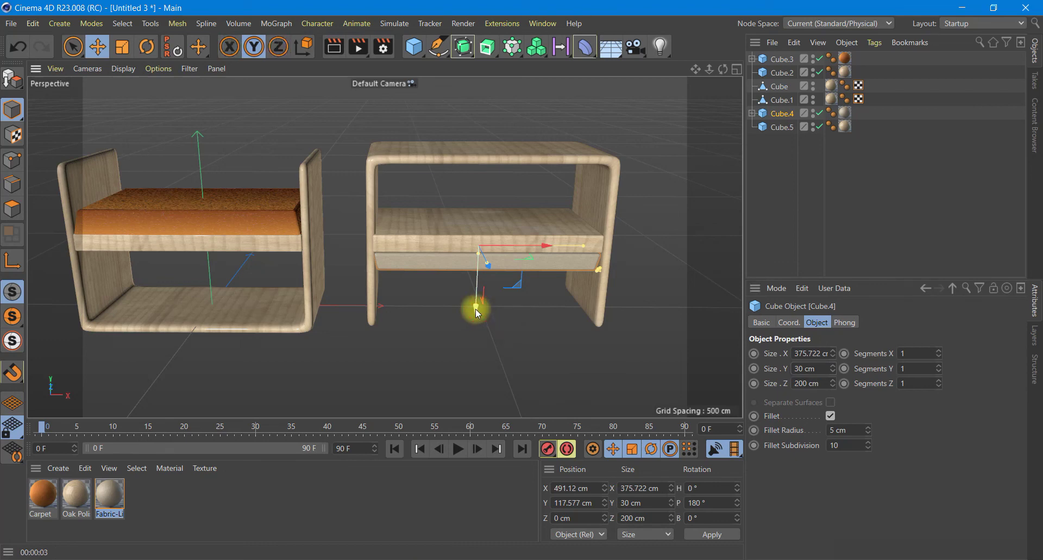
left_click_drag(475, 309, 475, 307)
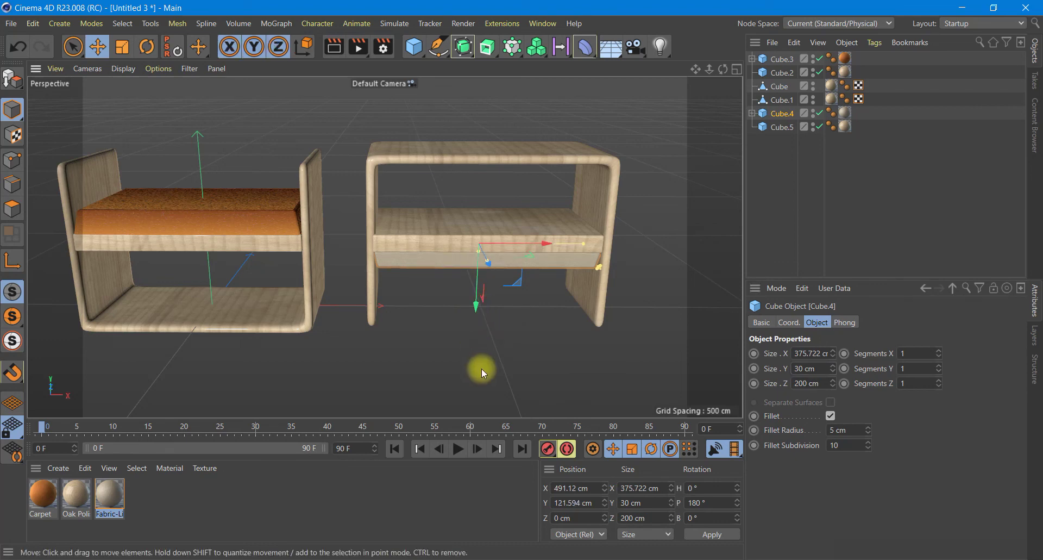
scroll(468, 328, "down", 3)
scroll(469, 330, "down", 2)
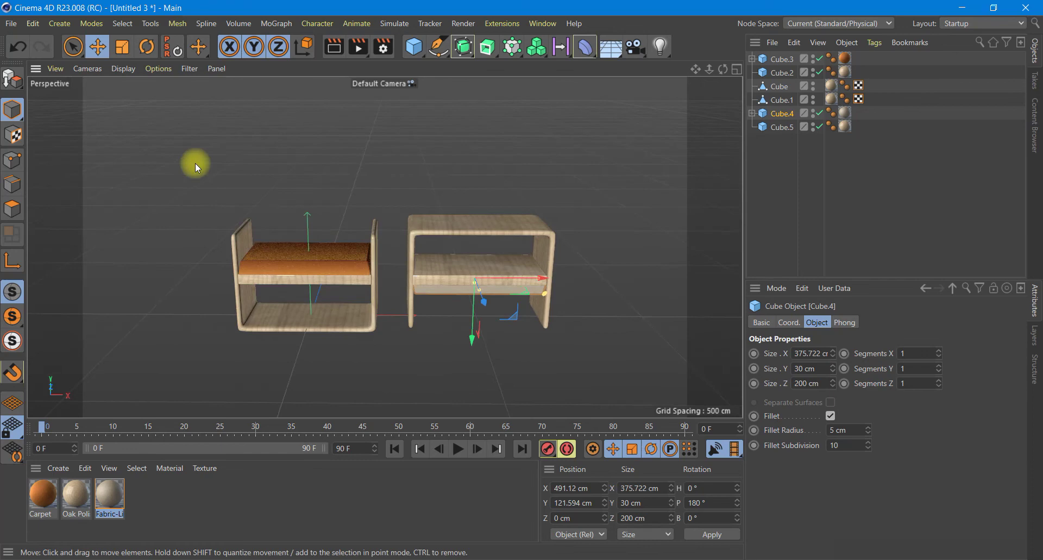
- Add a Physical Sky object and re-render both frames under its lighting
left_click(338, 50)
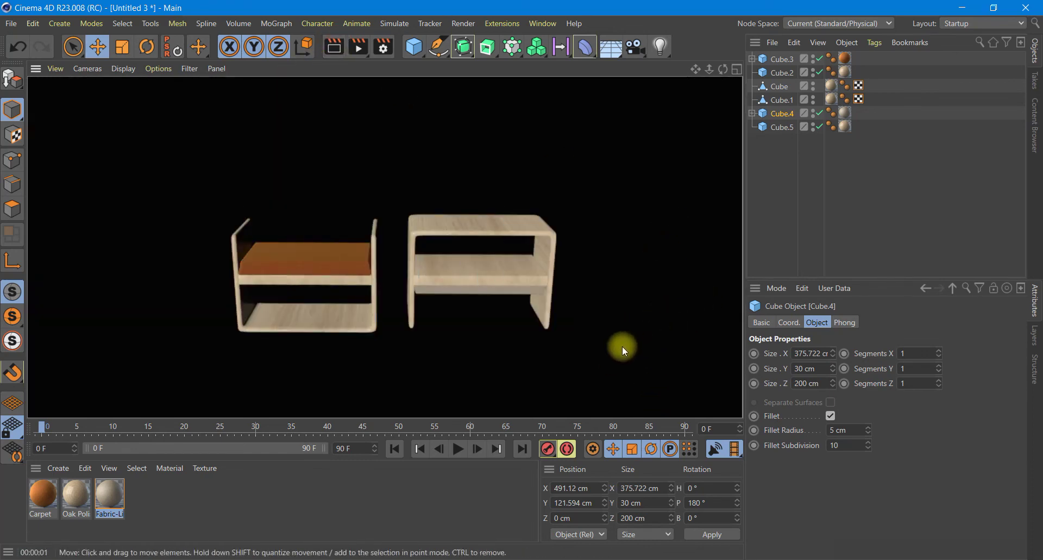
left_click(610, 47)
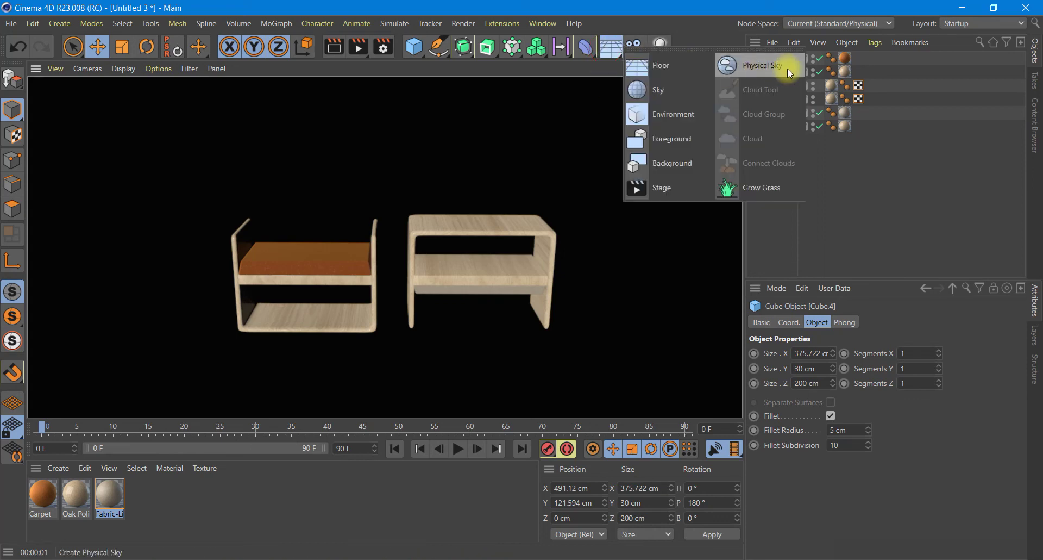
left_click(788, 69)
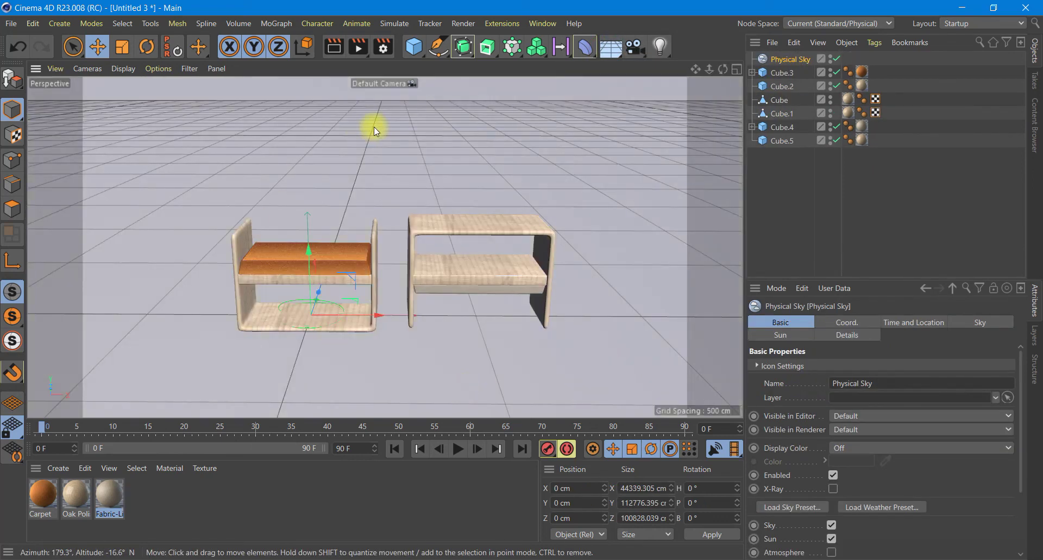
left_click(329, 50)
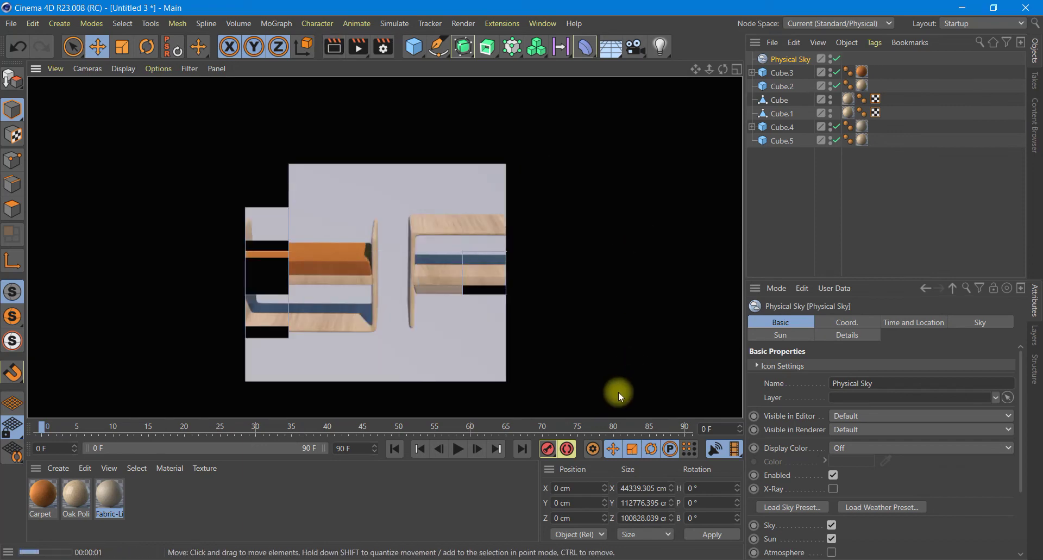